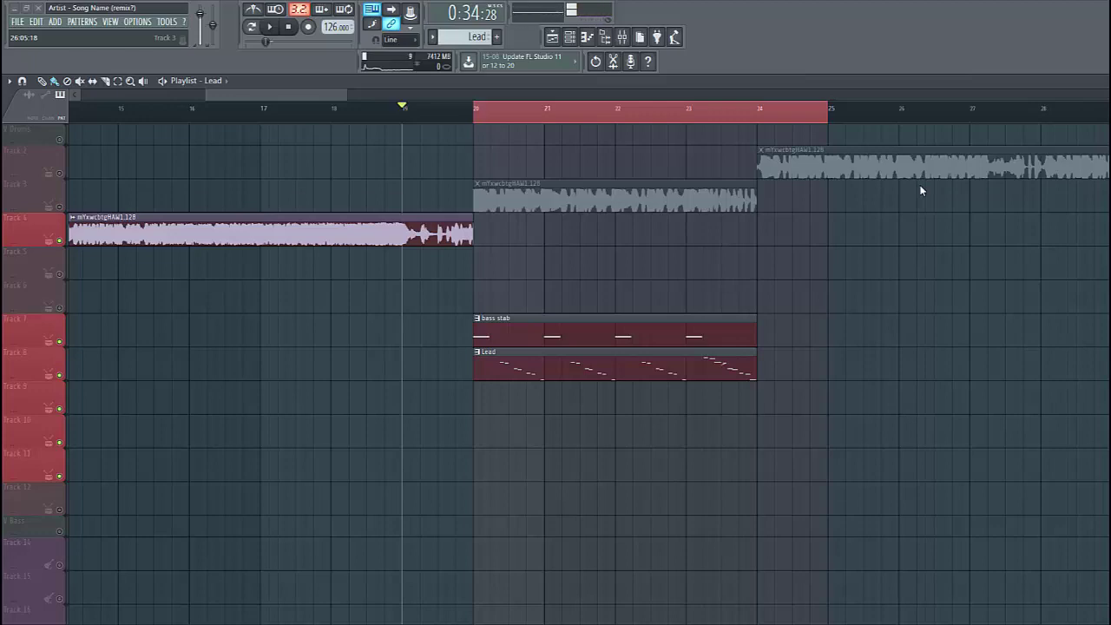
# Step: Preview the arrangement, then open the Lead's Serum and reset it to the init preset
pyautogui.press('space')
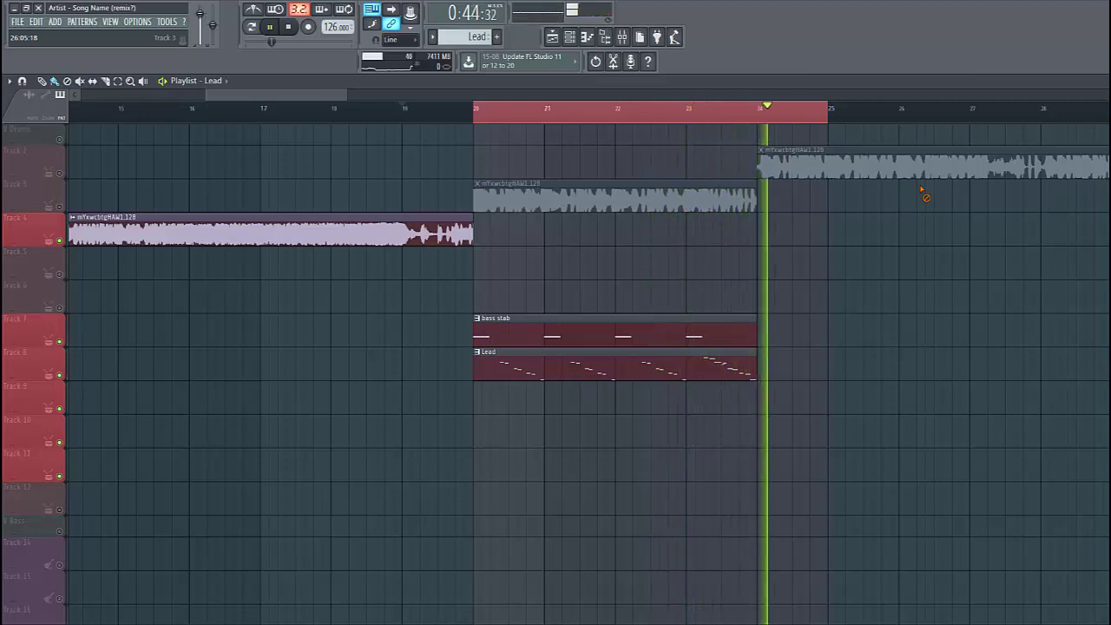
pyautogui.press('space')
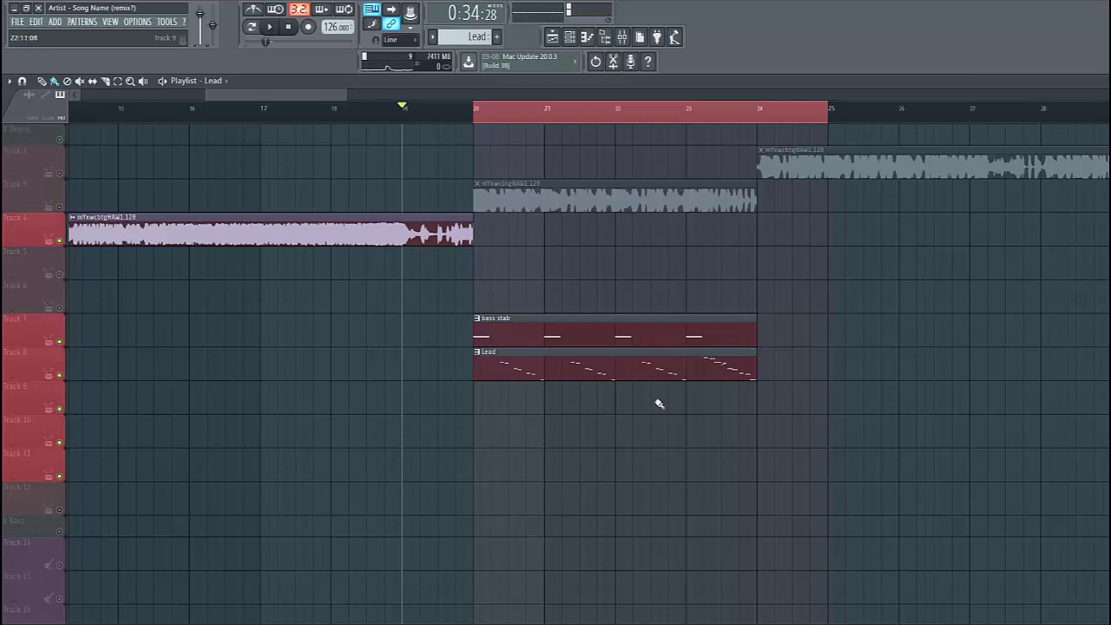
pyautogui.doubleClick(638, 362)
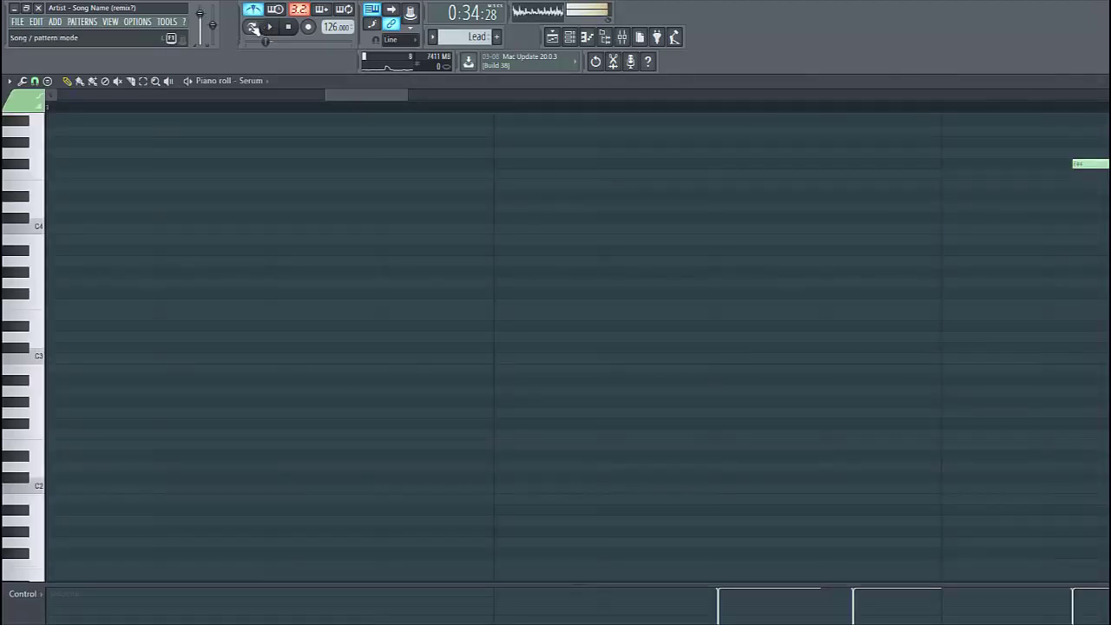
pyautogui.click(261, 26)
pyautogui.moveTo(405, 110); pyautogui.dragTo(479, 110)
pyautogui.click(660, 142)
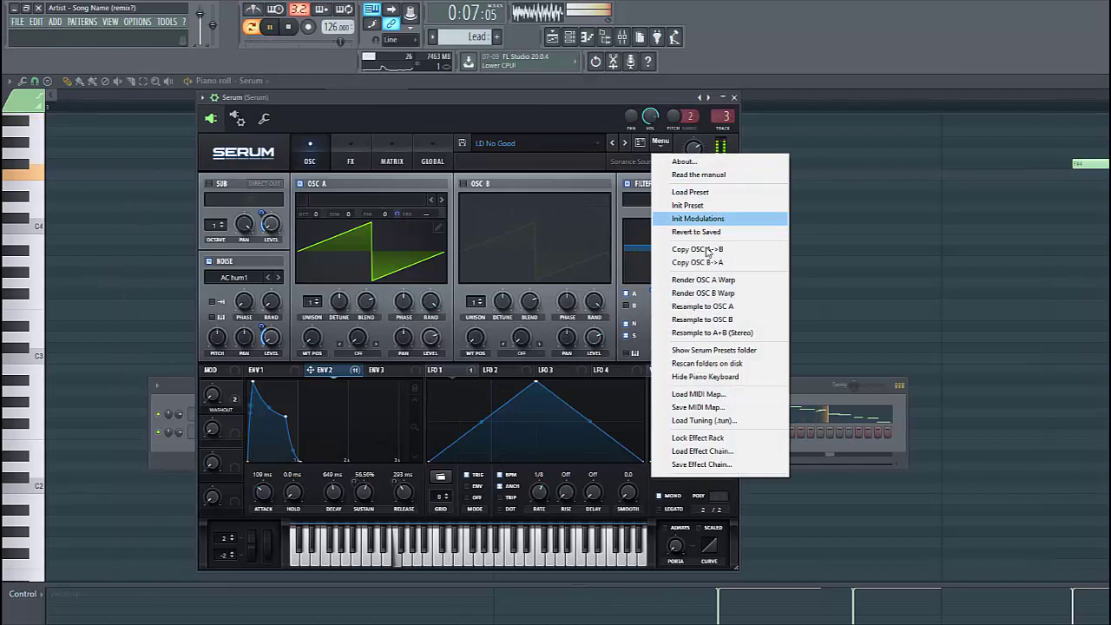
pyautogui.click(699, 217)
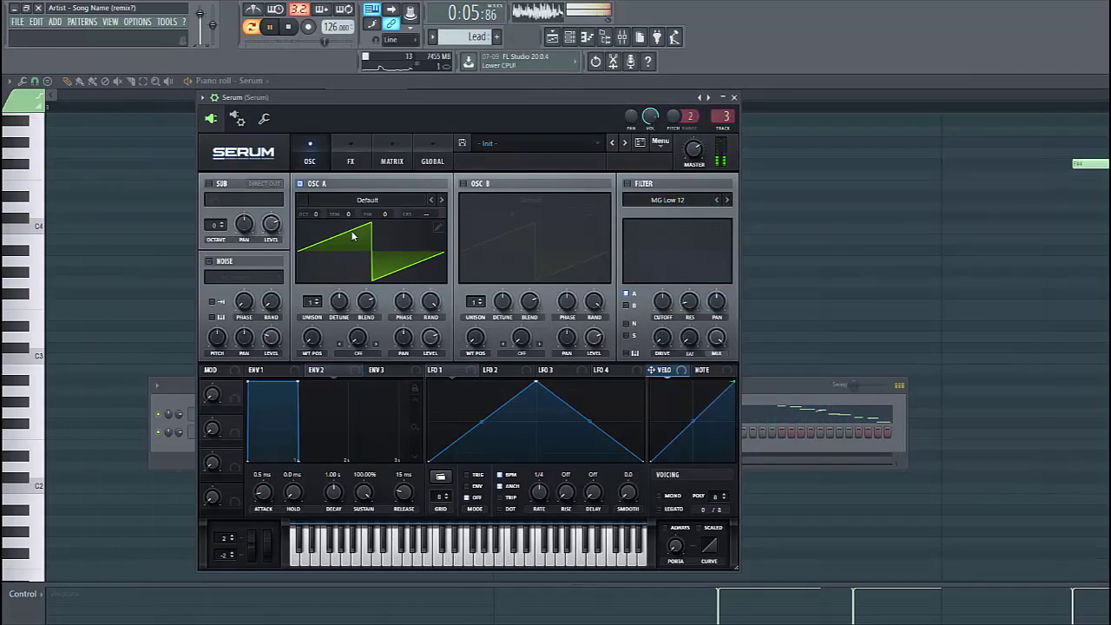
# Step: Enable the filter and route envelope 2 (108 ms attack, 602 ms decay) to cutoff
pyautogui.click(626, 183)
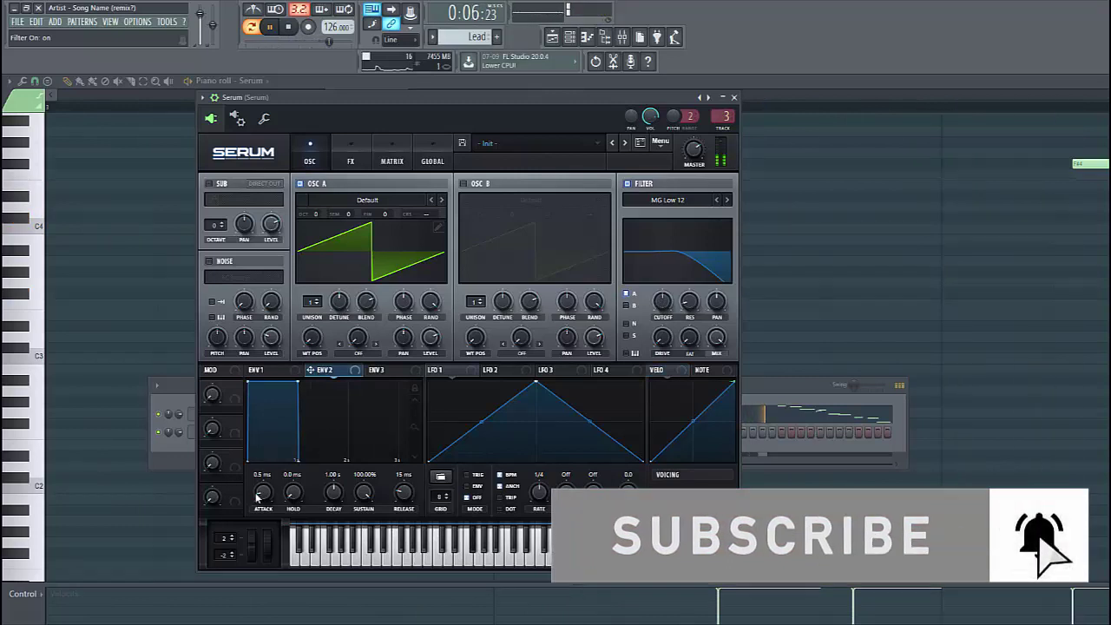
pyautogui.moveTo(257, 496)
pyautogui.mouseDown()
pyautogui.moveTo(266, 479)
pyautogui.moveTo(249, 446)
pyautogui.mouseUp()
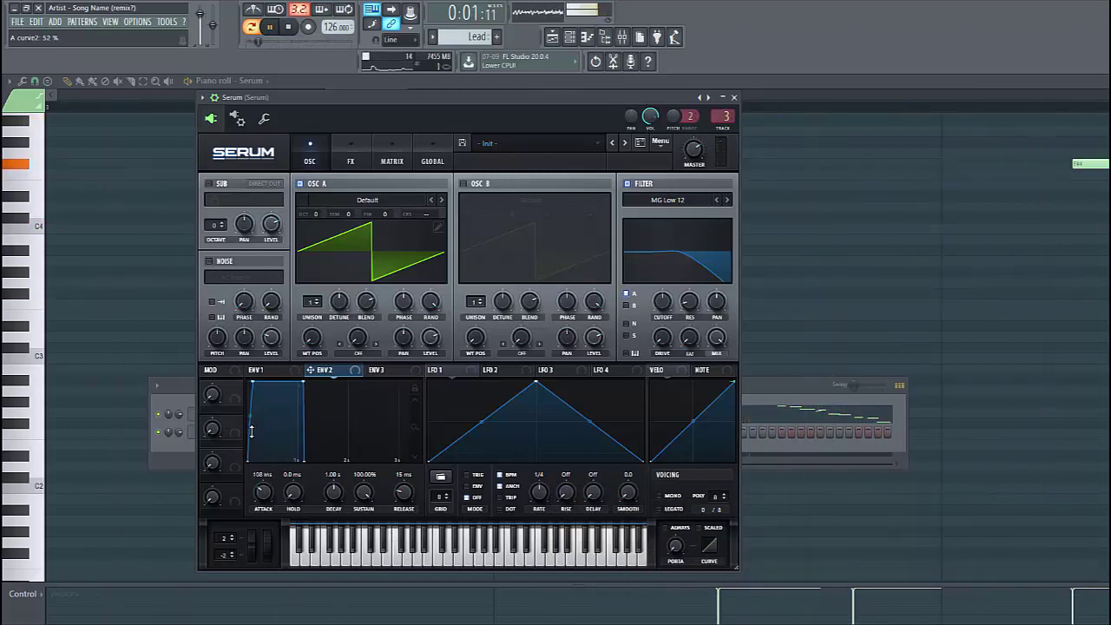
pyautogui.moveTo(356, 491)
pyautogui.mouseDown()
pyautogui.moveTo(360, 502)
pyautogui.moveTo(340, 509)
pyautogui.mouseUp()
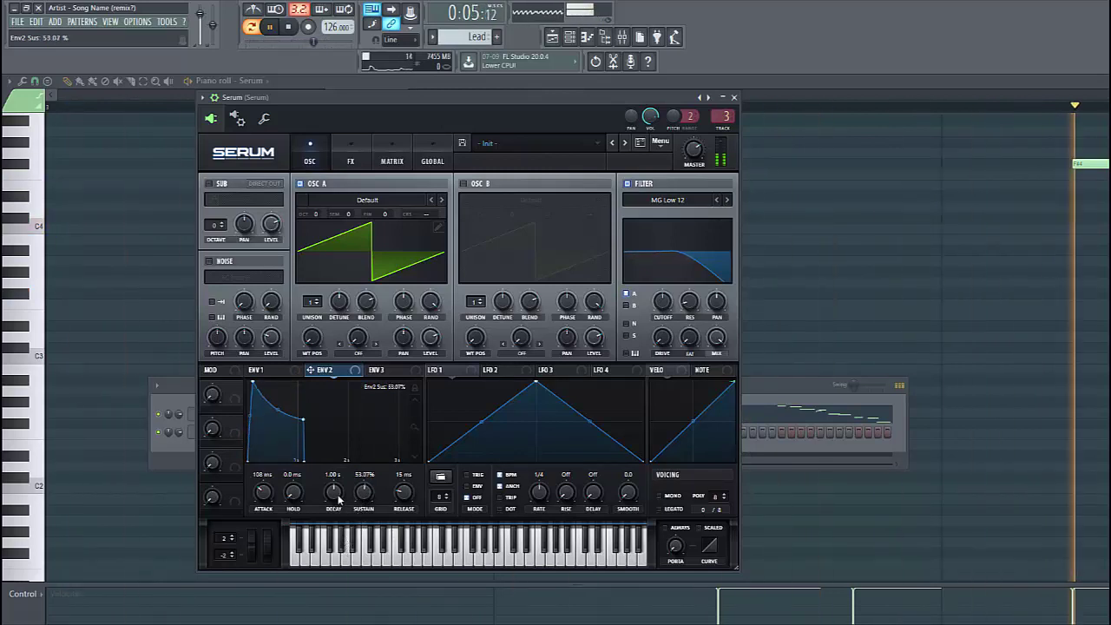
pyautogui.moveTo(334, 492); pyautogui.dragTo(331, 496)
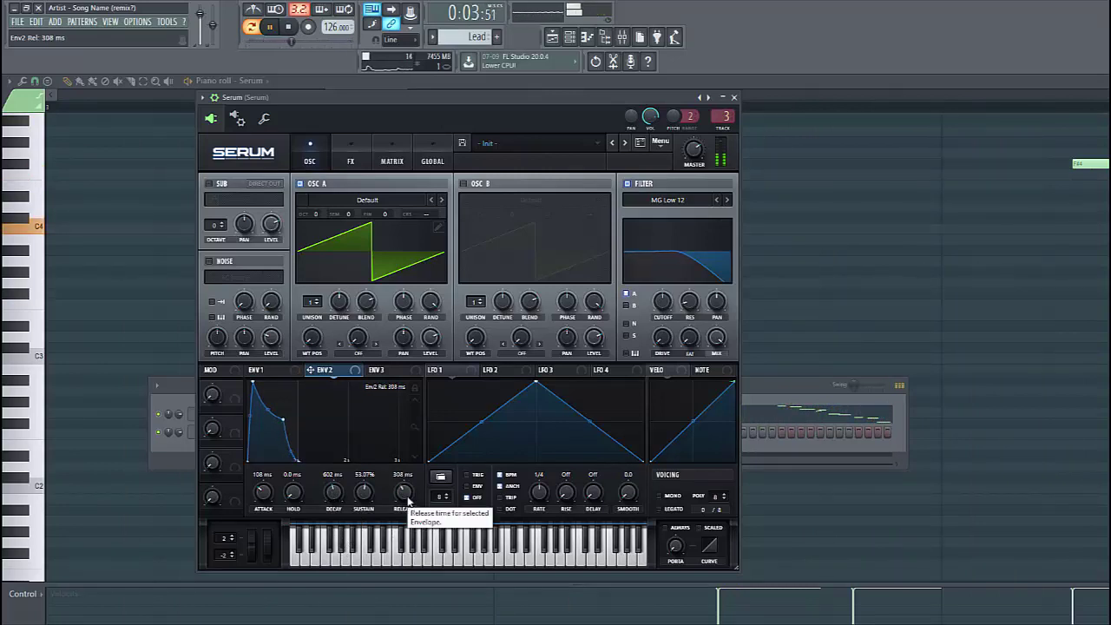
pyautogui.moveTo(309, 370); pyautogui.dragTo(662, 301)
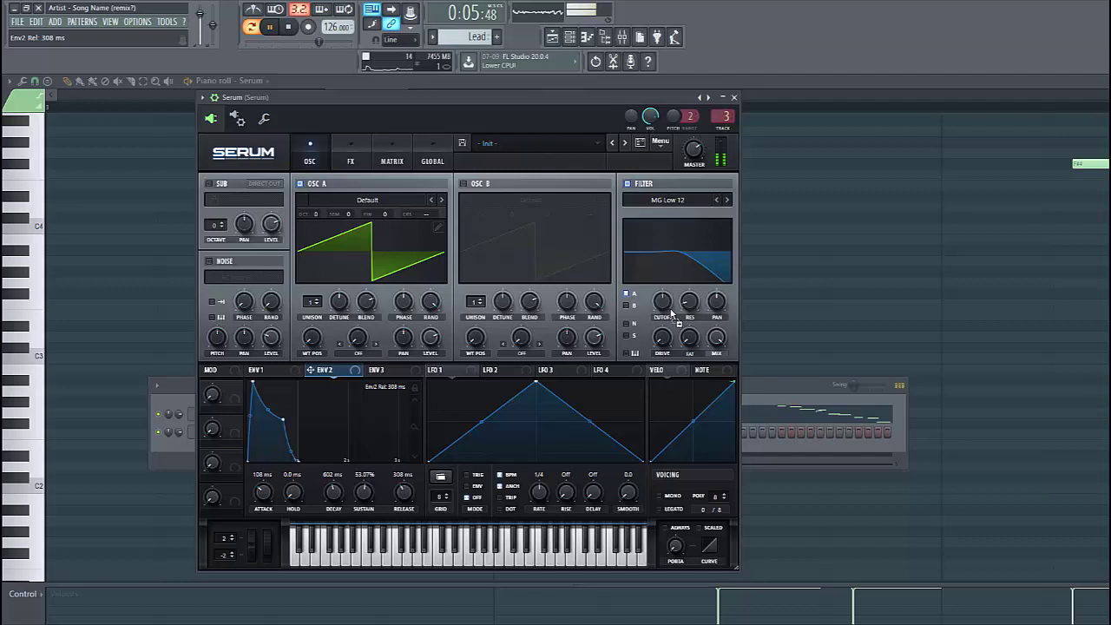
# Step: Confirm the envelope-to-cutoff routing, raise filter drive to 18%, and enable mono voicing
pyautogui.click(391, 160)
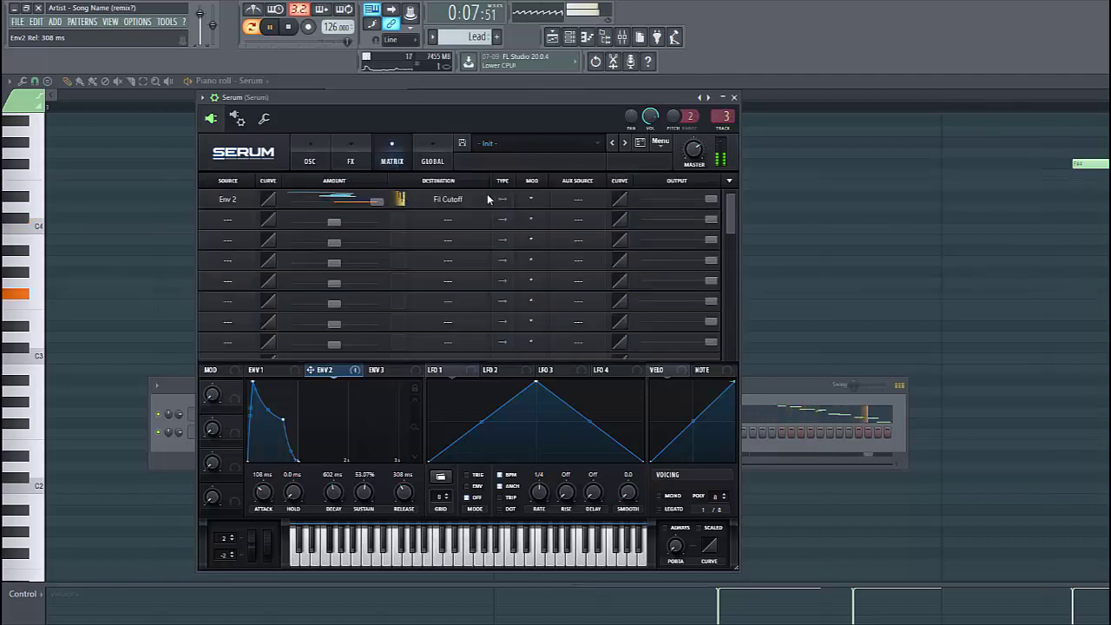
pyautogui.click(310, 158)
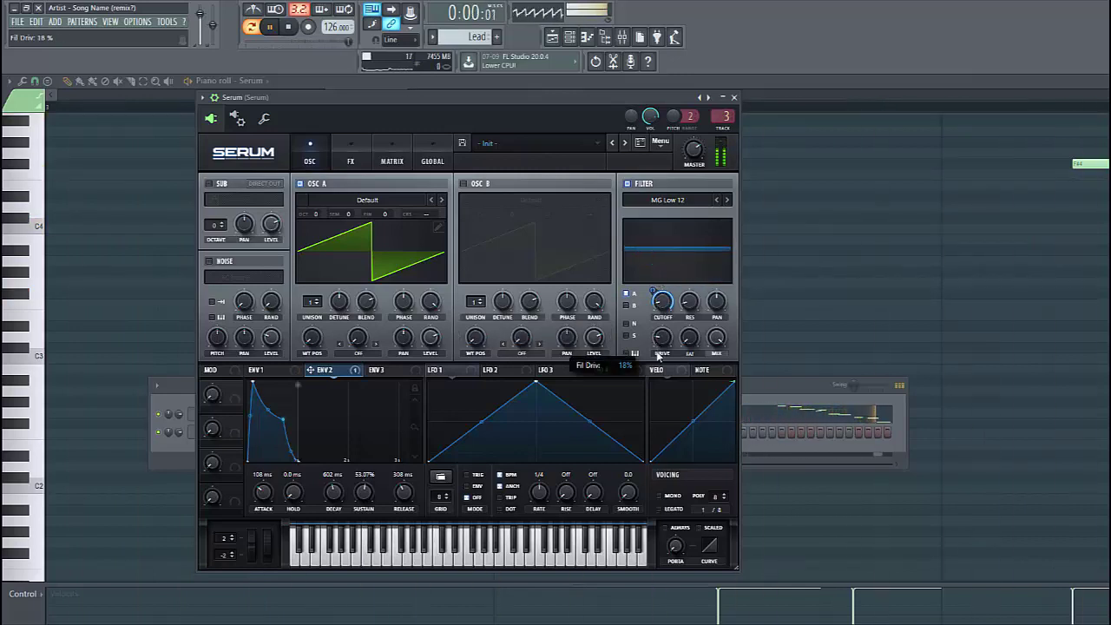
pyautogui.scroll(4, 656, 344)
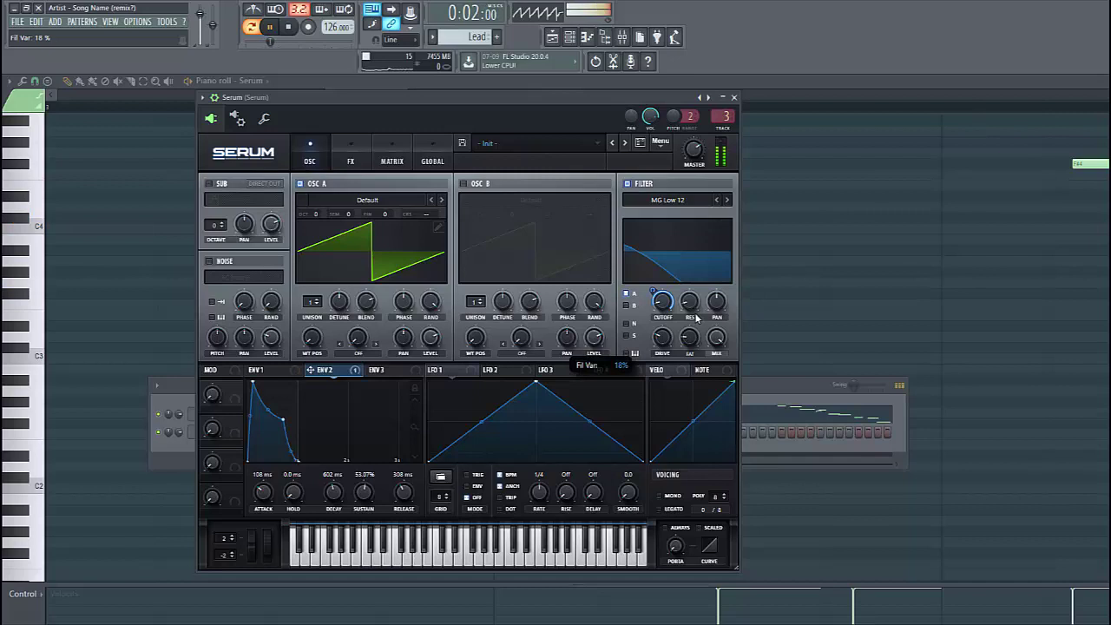
pyautogui.click(658, 495)
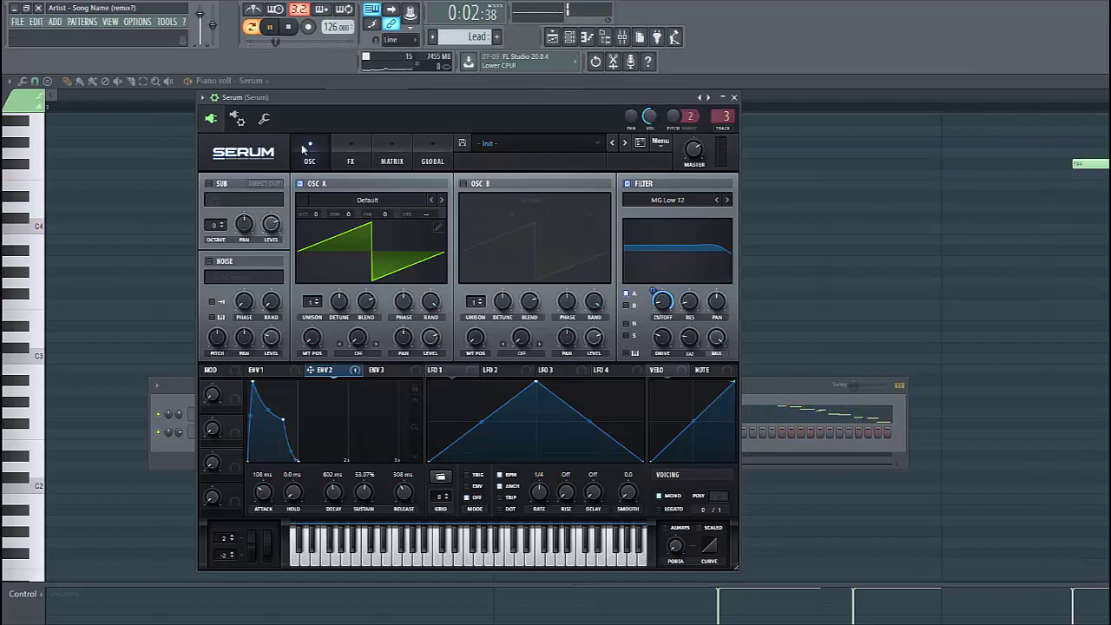
# Step: Turn on the AC hum1 noise oscillator and have a 1/8 LFO 1 modulate oscillator A's coarse pitch
pyautogui.click(227, 260)
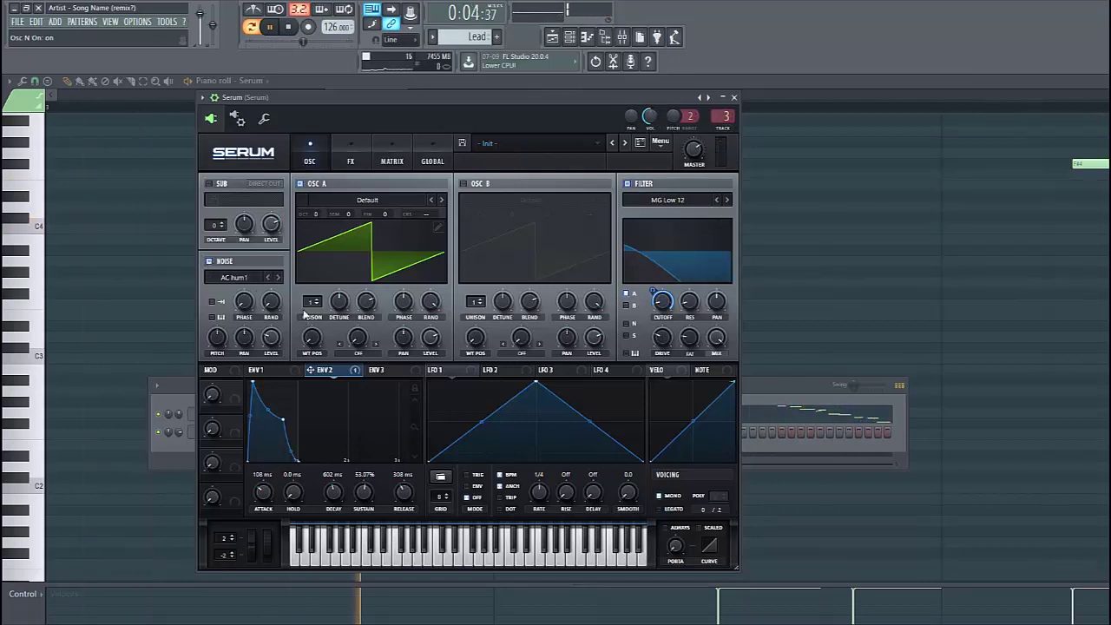
pyautogui.moveTo(280, 345)
pyautogui.mouseDown()
pyautogui.moveTo(270, 338)
pyautogui.moveTo(248, 360)
pyautogui.mouseUp()
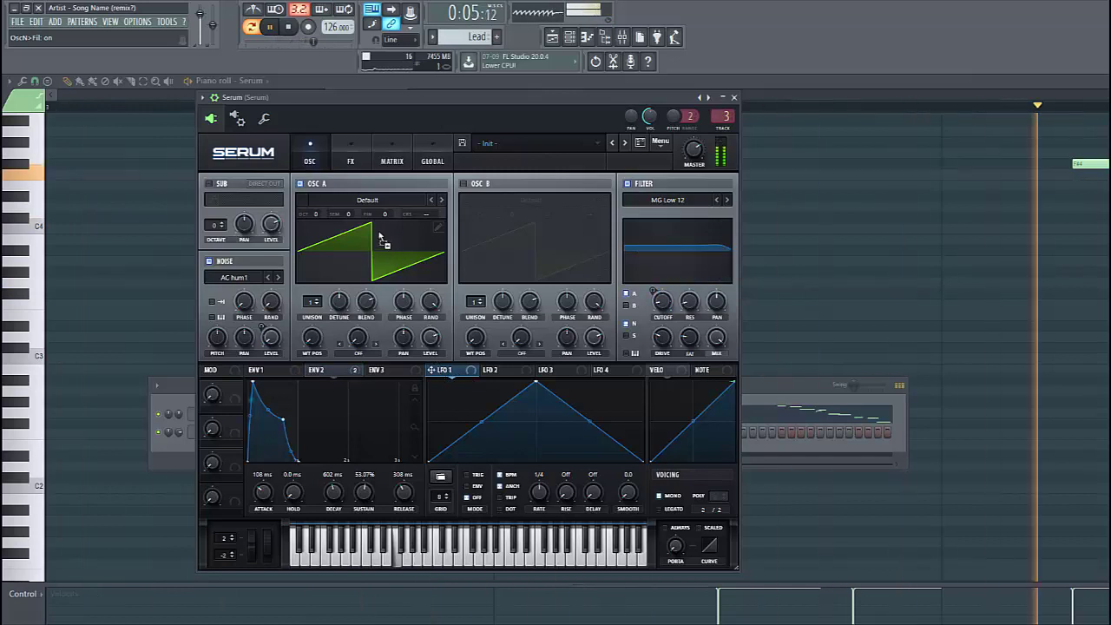
pyautogui.moveTo(440, 371); pyautogui.dragTo(440, 214)
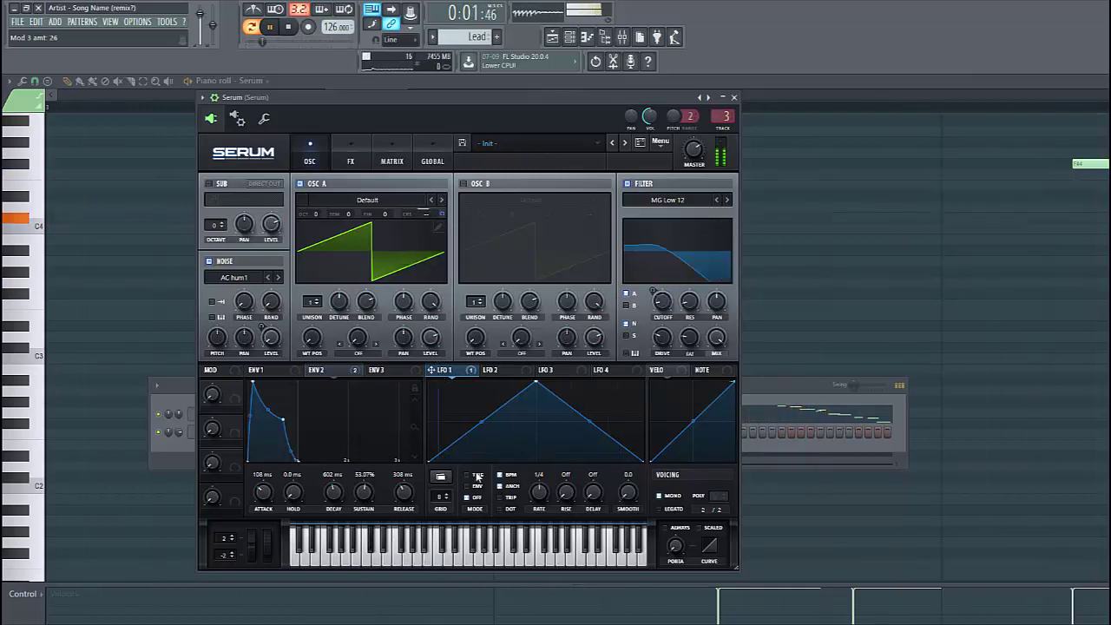
pyautogui.moveTo(537, 493); pyautogui.dragTo(537, 504)
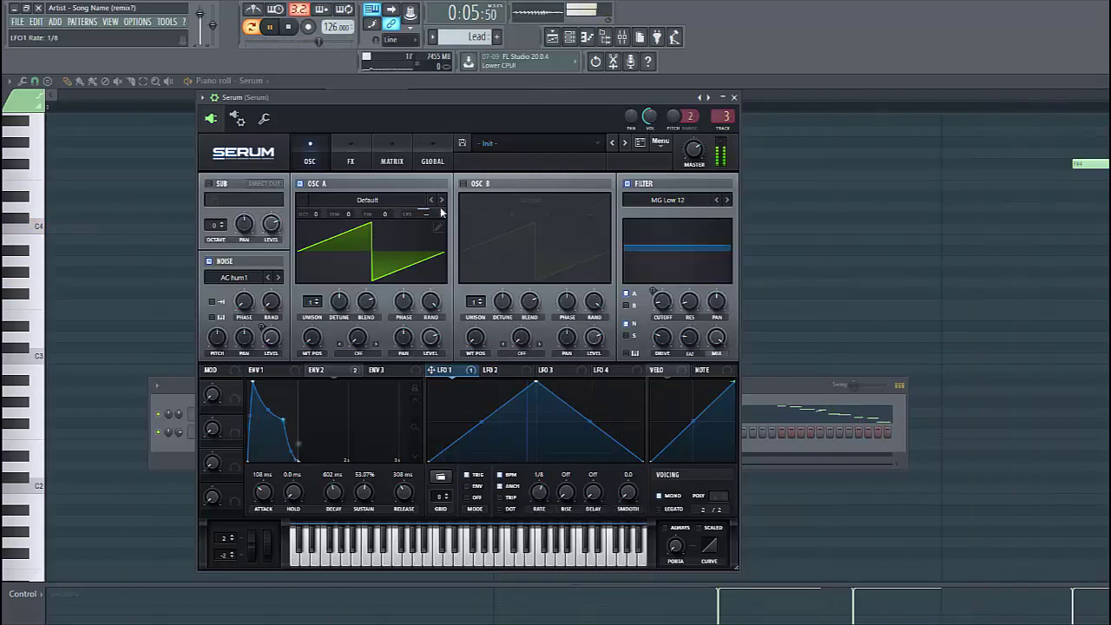
pyautogui.moveTo(442, 213); pyautogui.dragTo(436, 243)
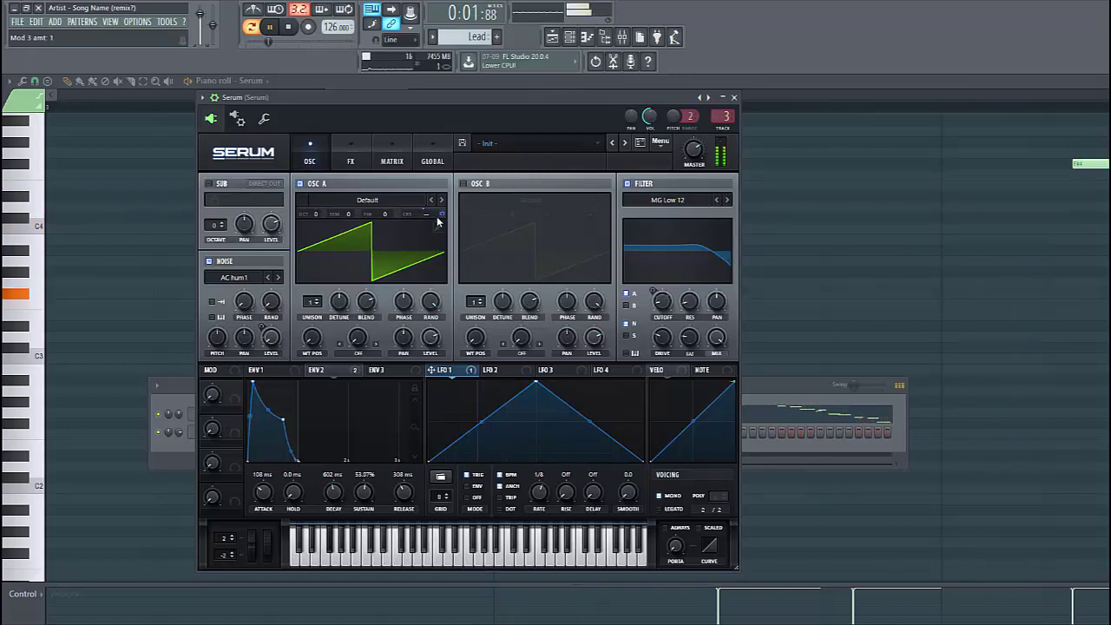
pyautogui.rightClick(440, 216)
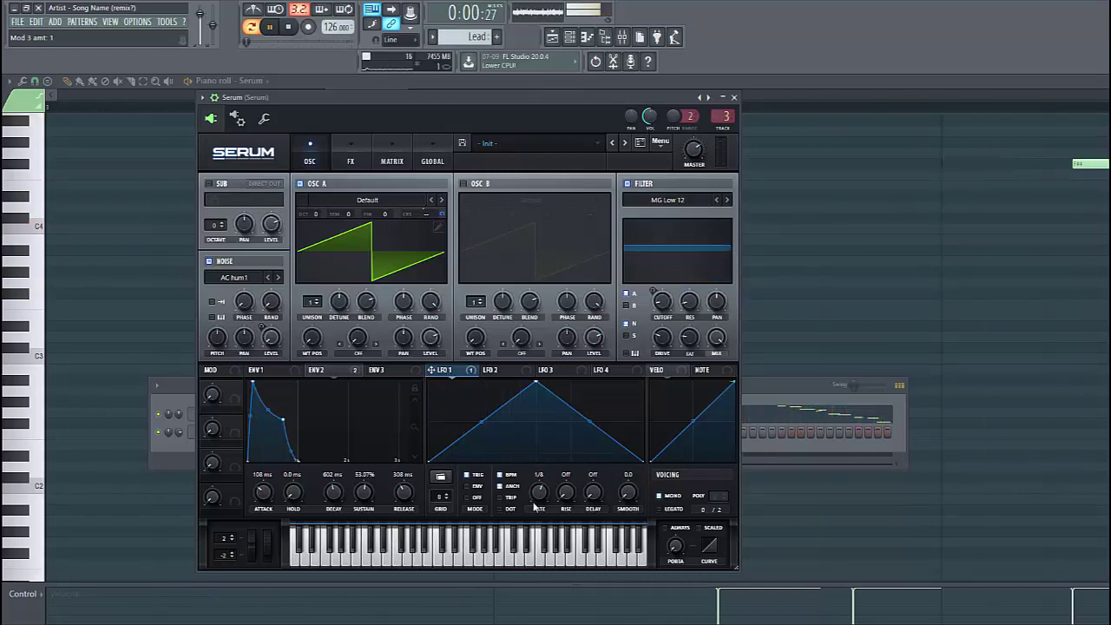
# Step: Enable Hyper/Dimension with retrigger and modulate its 25% Dimension mix with envelope 2
pyautogui.click(350, 158)
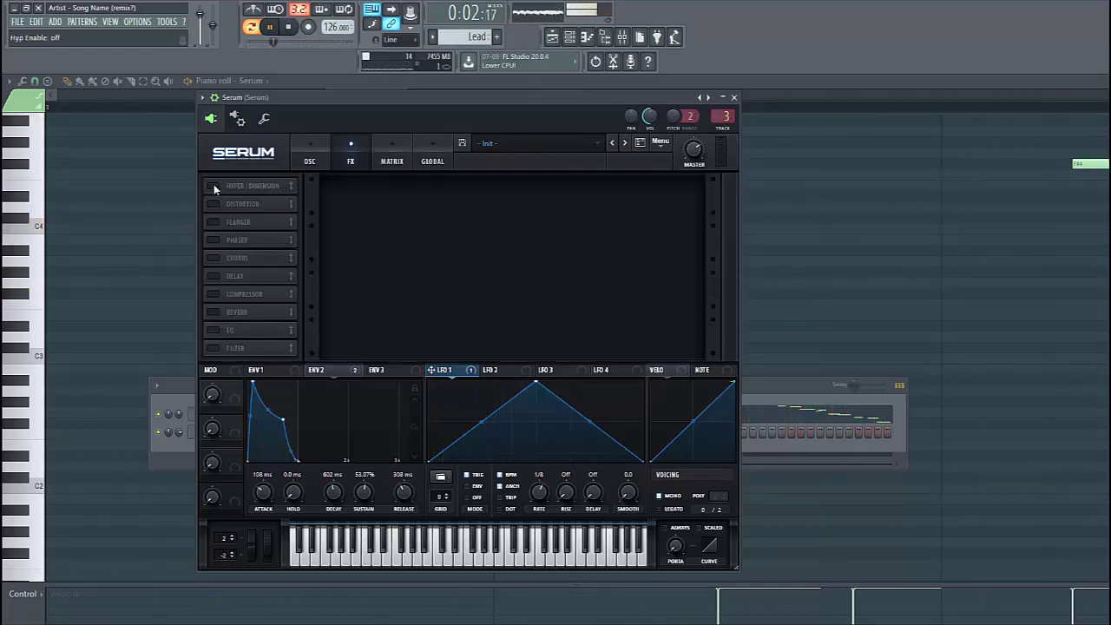
pyautogui.click(214, 187)
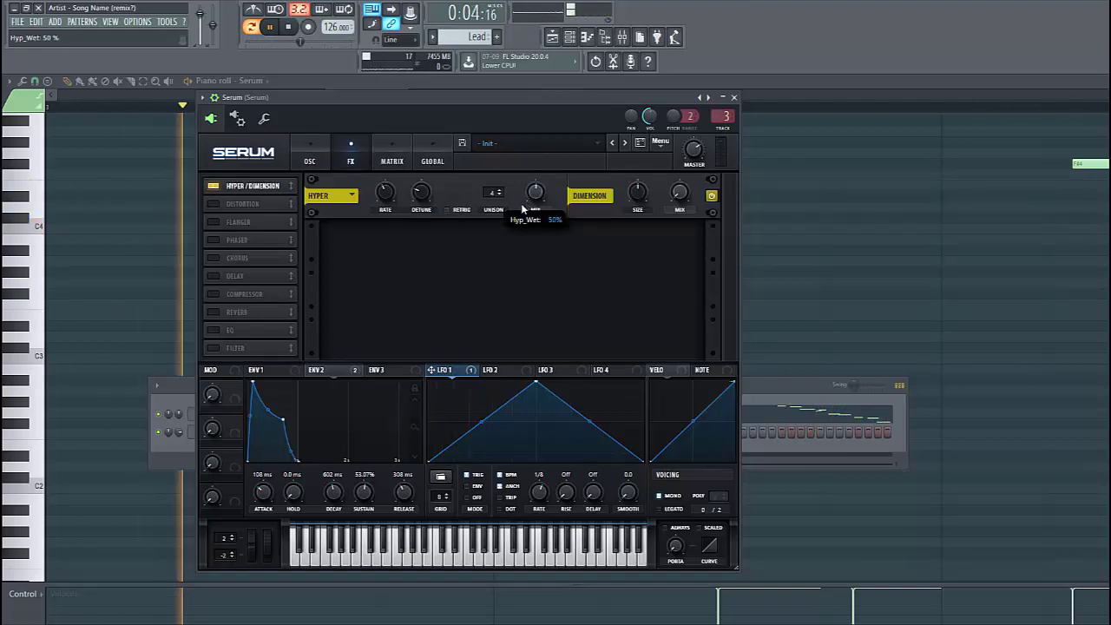
pyautogui.scroll(-1, 523, 209)
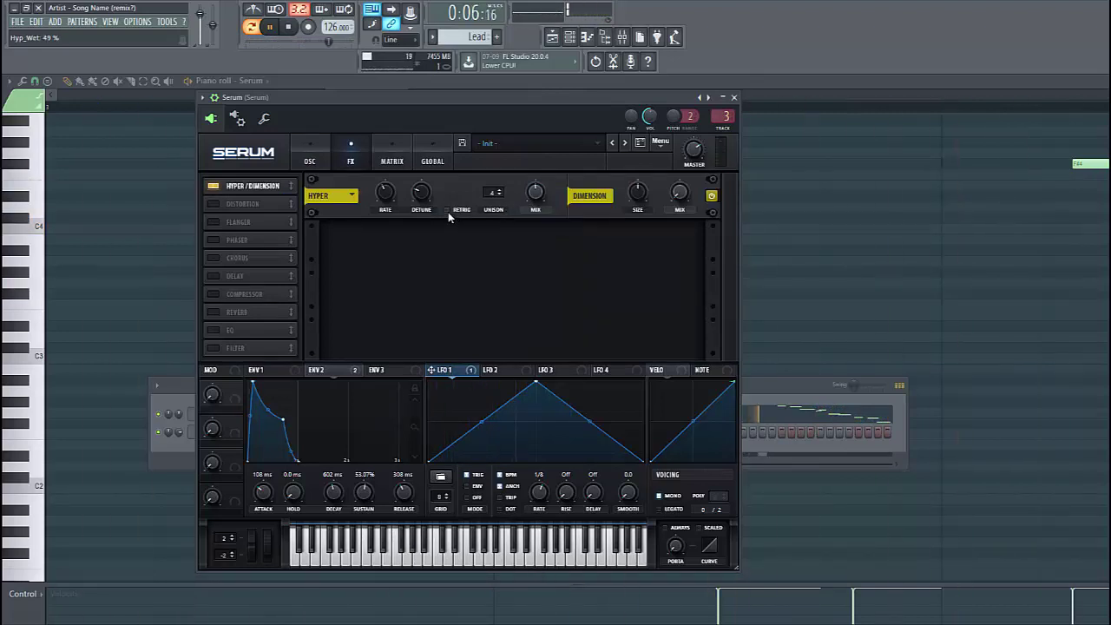
pyautogui.click(446, 210)
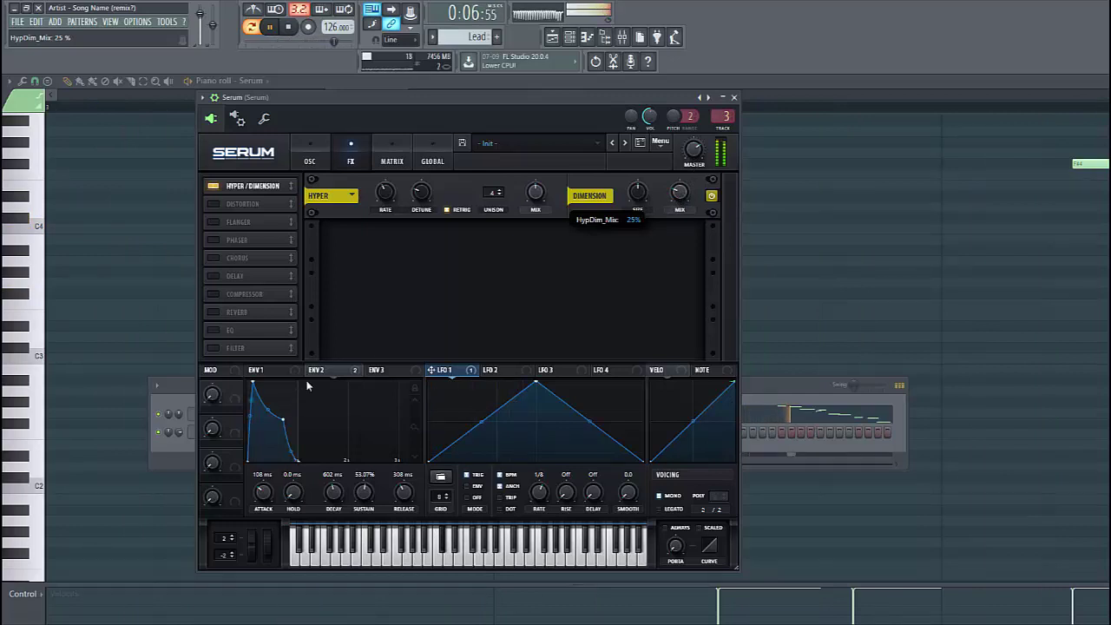
pyautogui.moveTo(314, 370)
pyautogui.mouseDown()
pyautogui.moveTo(673, 193)
pyautogui.moveTo(662, 206)
pyautogui.mouseUp()
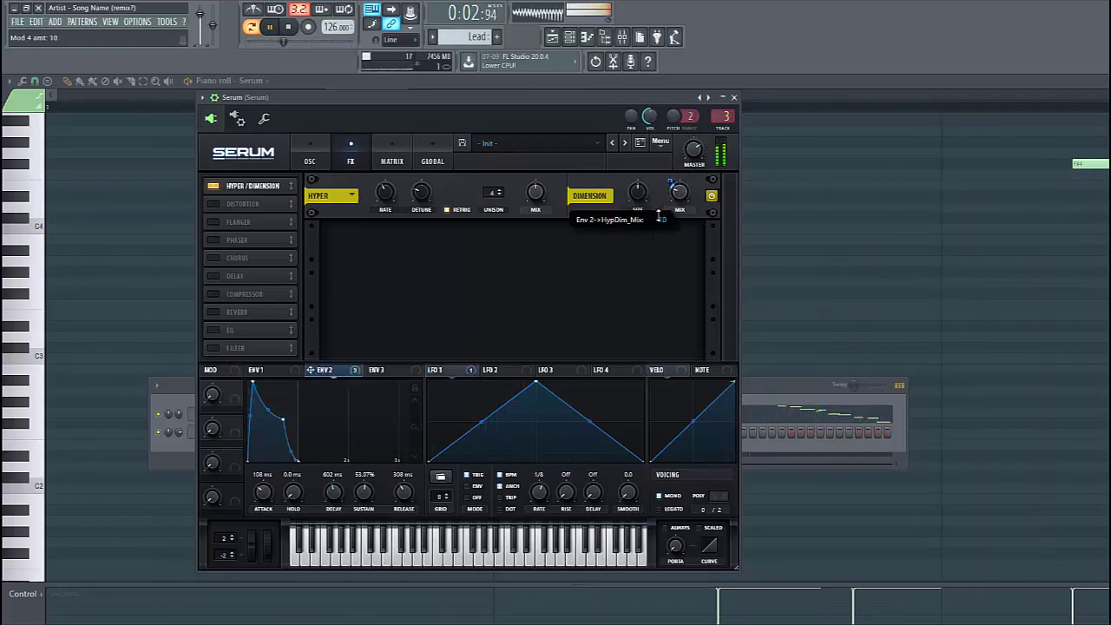
# Step: Enable Diode 2 distortion at low drive, with envelope 2 modulating its drive and mix
pyautogui.click(210, 204)
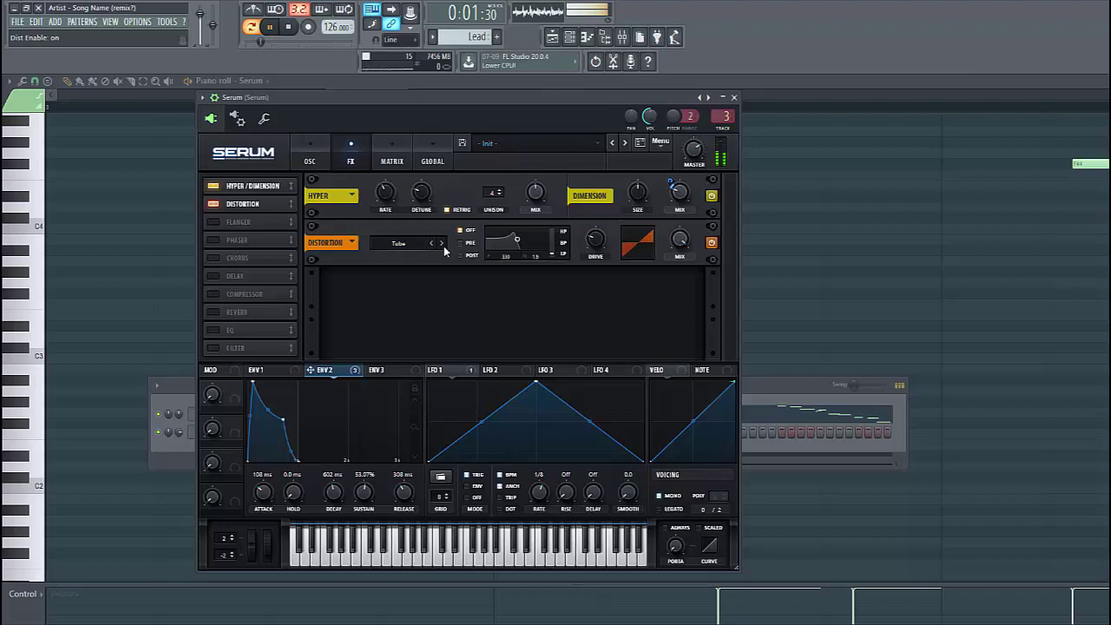
pyautogui.click(442, 243)
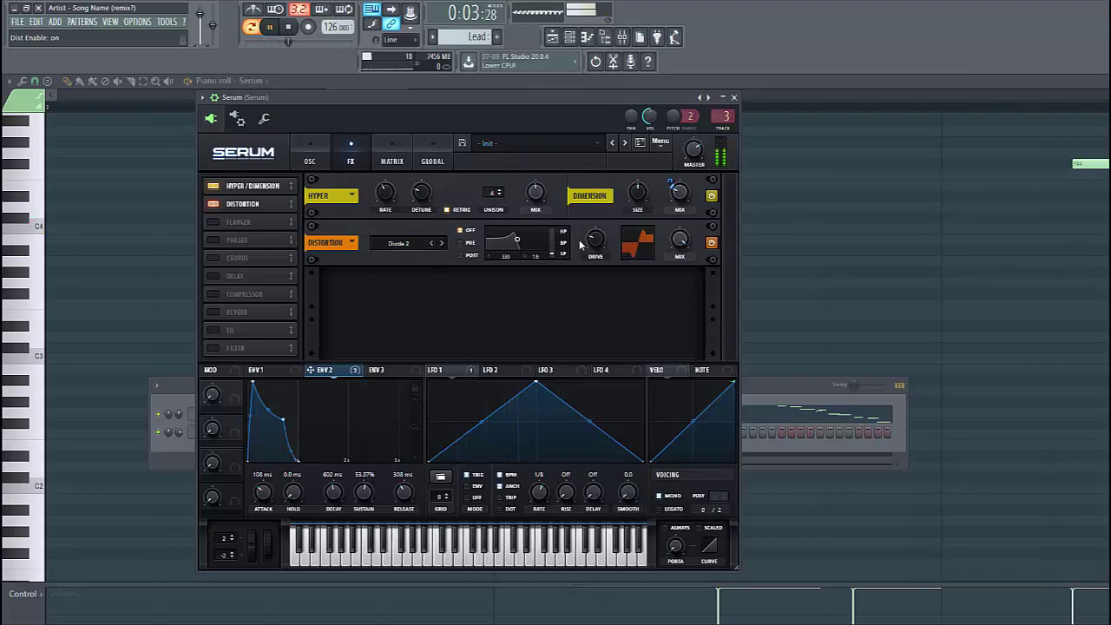
pyautogui.moveTo(595, 241); pyautogui.dragTo(599, 342)
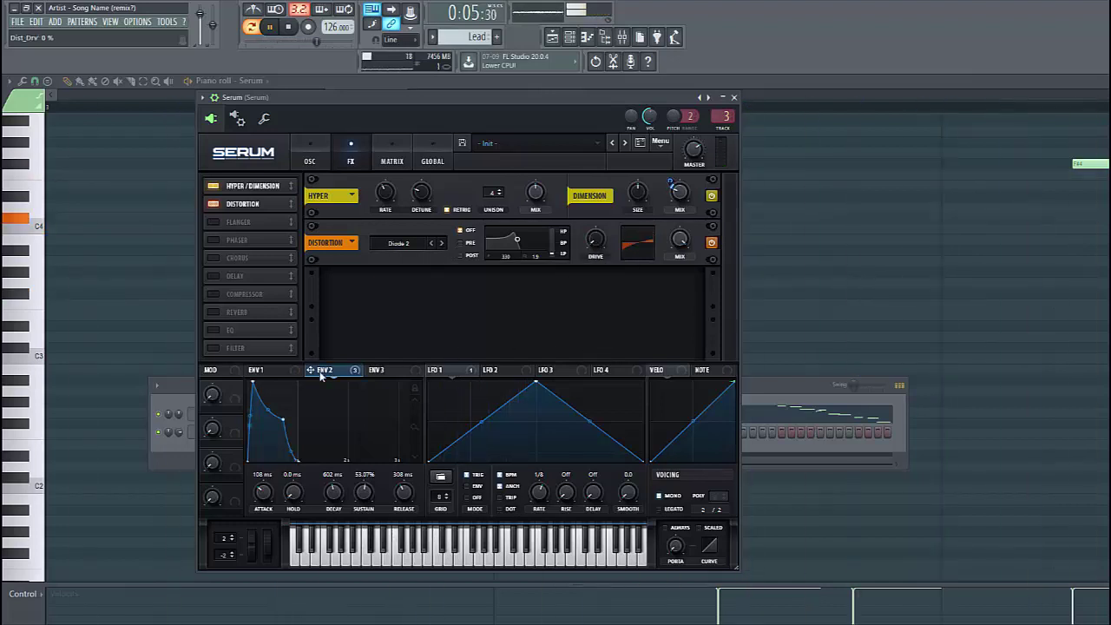
pyautogui.moveTo(593, 243); pyautogui.dragTo(595, 225)
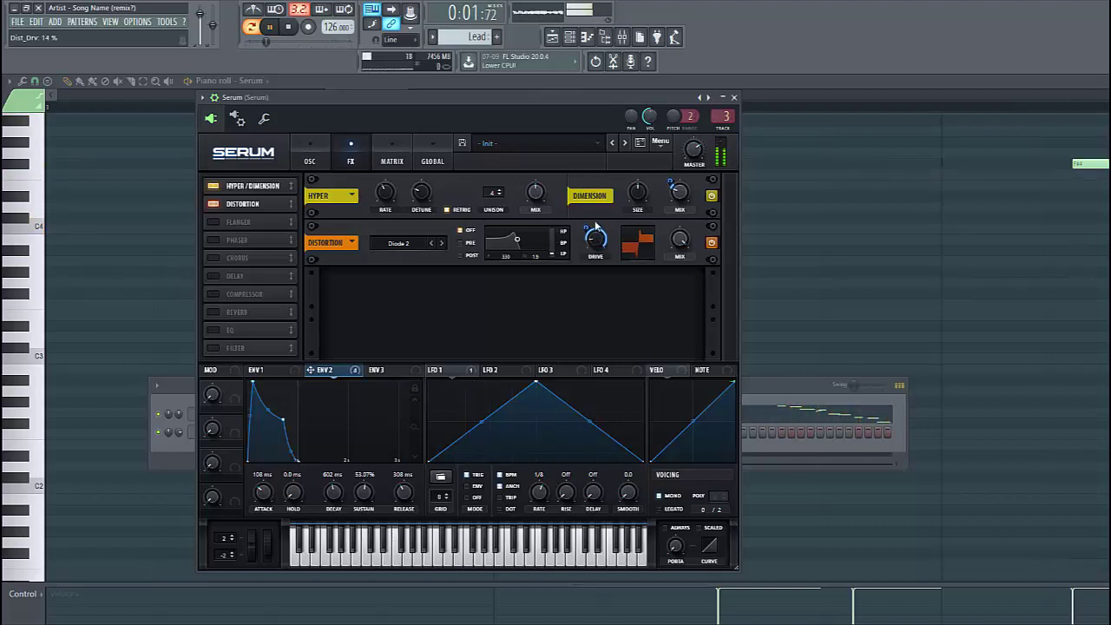
pyautogui.moveTo(595, 228); pyautogui.dragTo(563, 248)
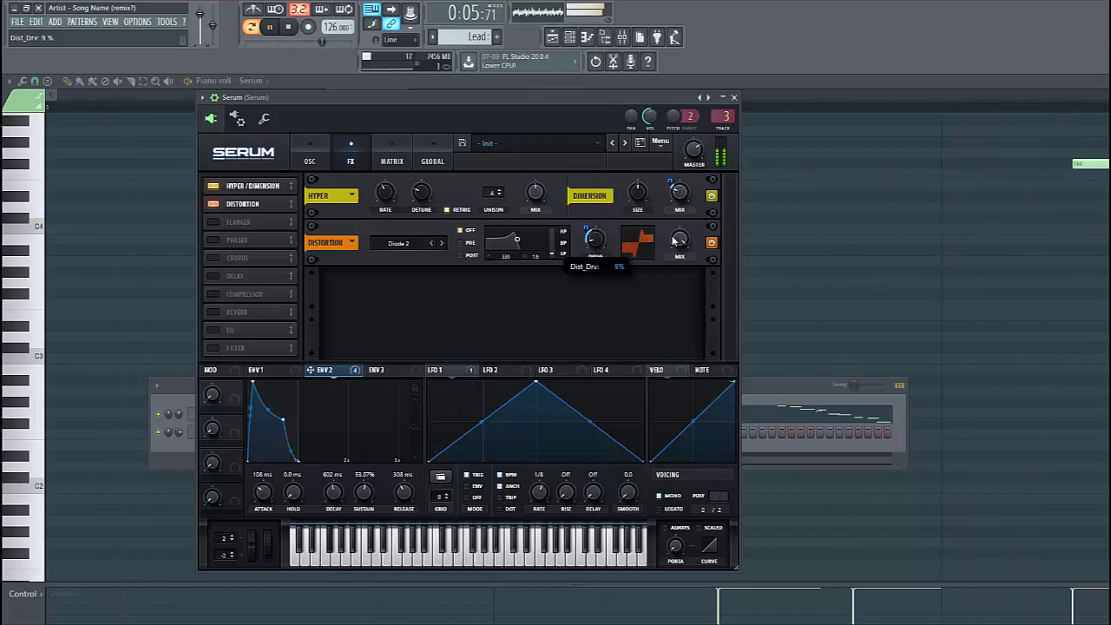
pyautogui.moveTo(669, 265); pyautogui.dragTo(668, 330)
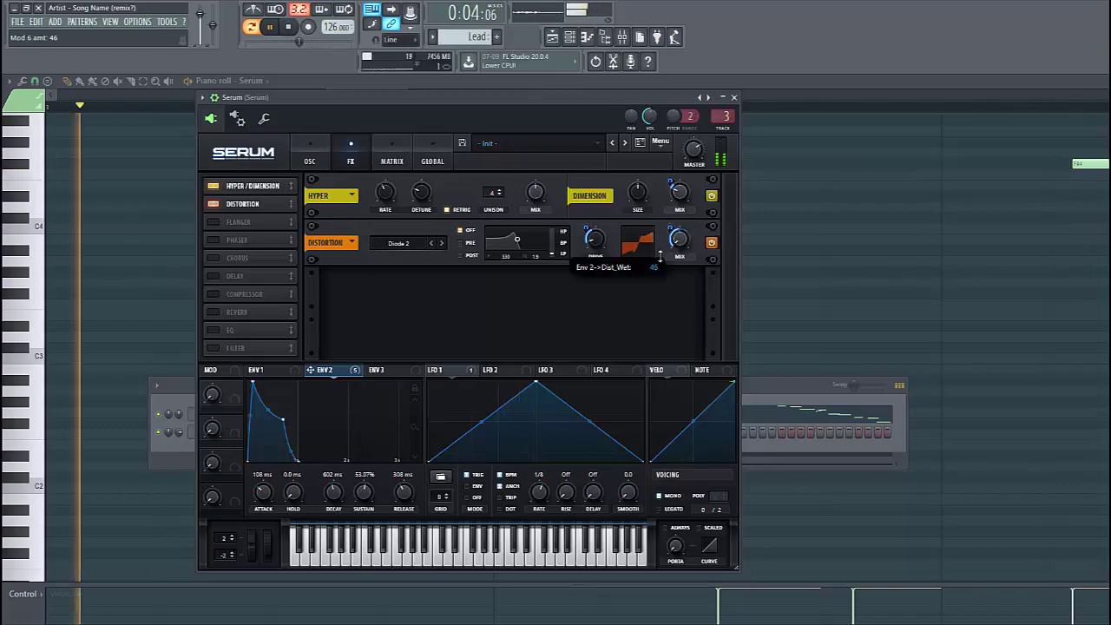
# Step: Enable chorus, move it above distortion, and modulate its mix with envelope 2
pyautogui.click(234, 258)
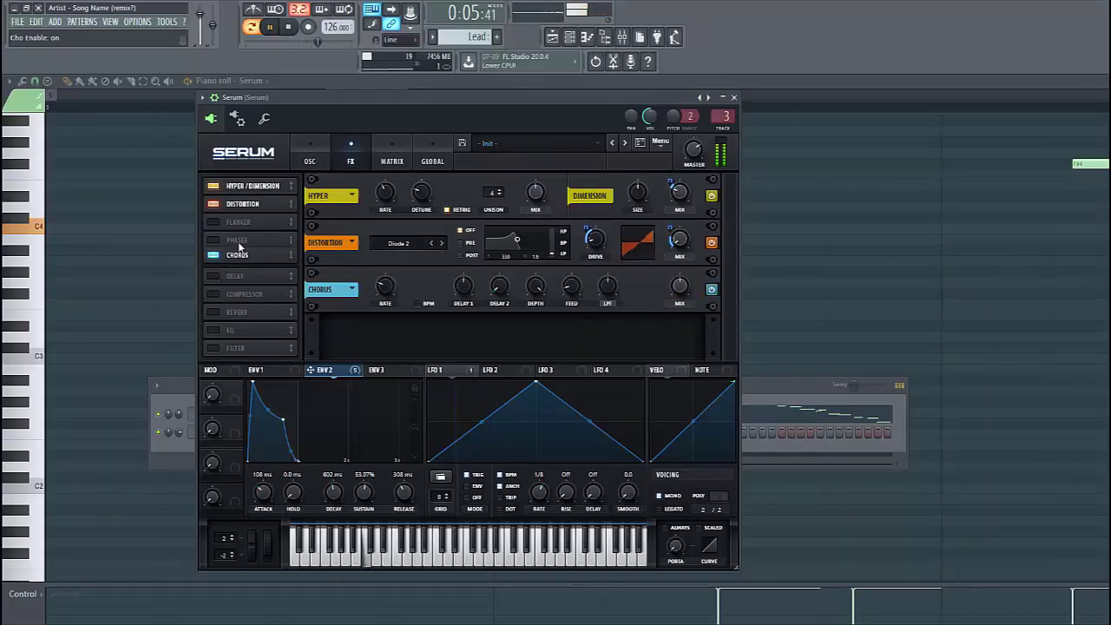
pyautogui.moveTo(233, 259); pyautogui.dragTo(244, 206)
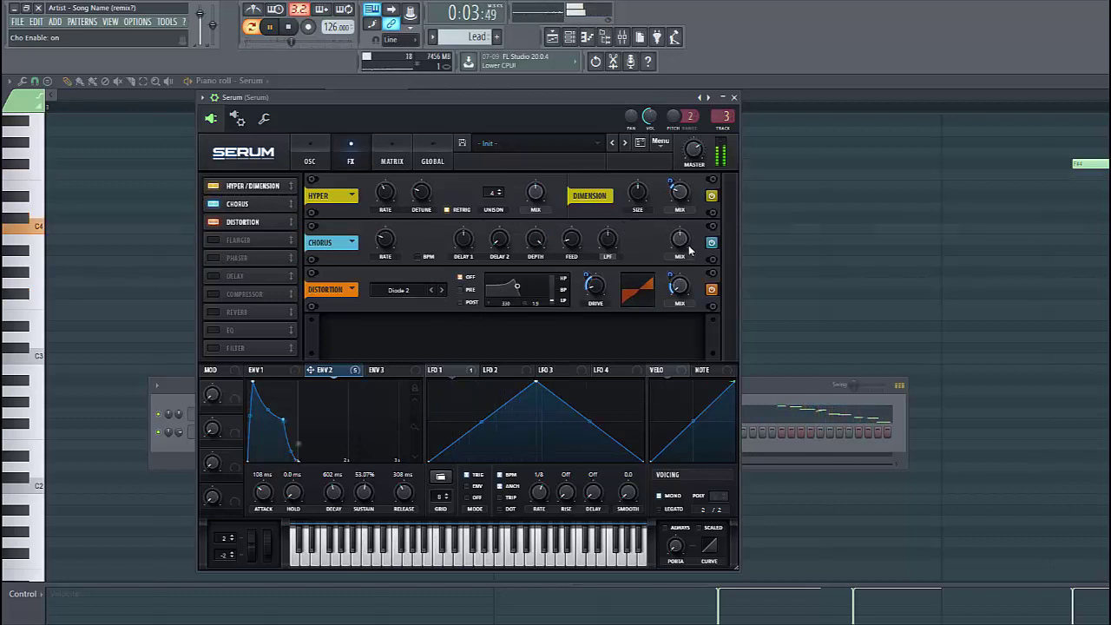
pyautogui.moveTo(680, 286)
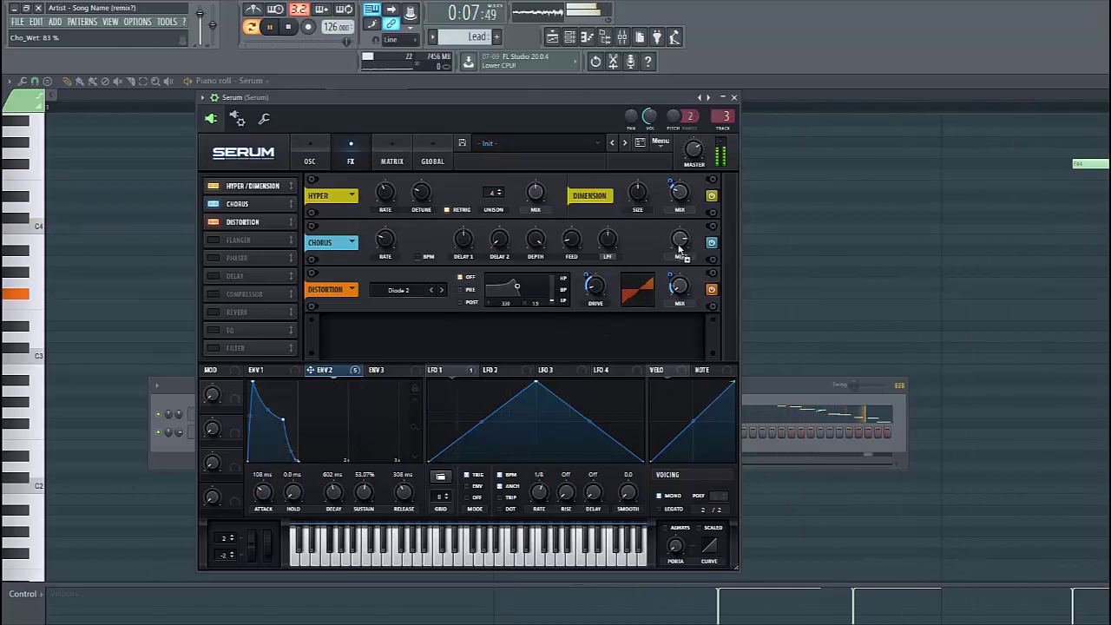
pyautogui.moveTo(321, 372)
pyautogui.mouseDown()
pyautogui.moveTo(680, 238)
pyautogui.moveTo(652, 276)
pyautogui.mouseUp()
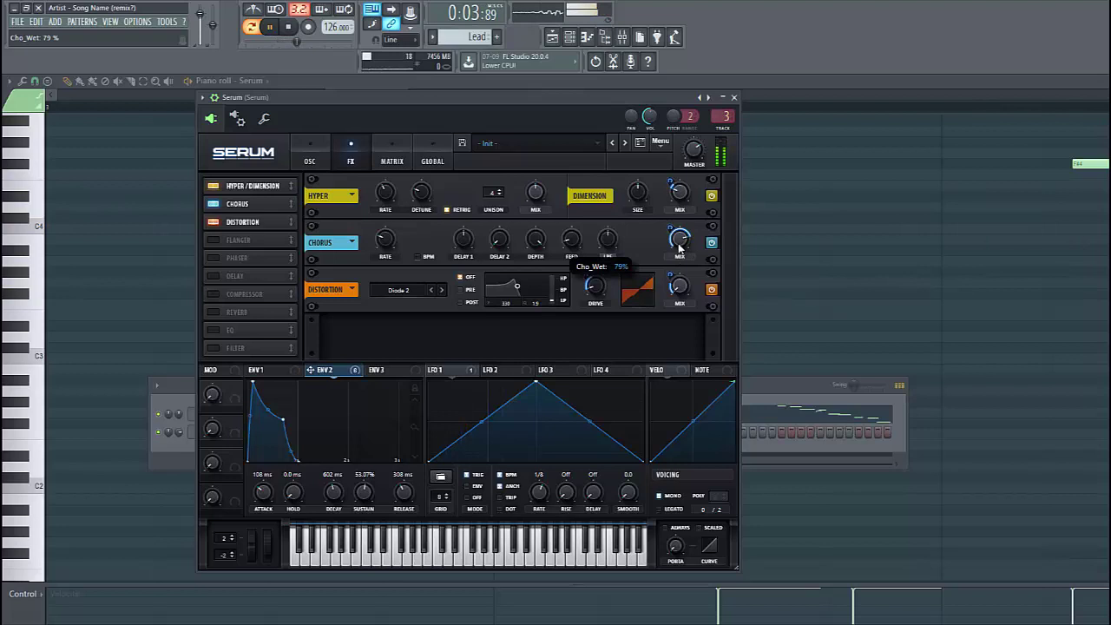
# Step: Enable phaser, place it first in the chain, and modulate its mix with envelope 2
pyautogui.click(220, 258)
pyautogui.moveTo(234, 261); pyautogui.dragTo(245, 206)
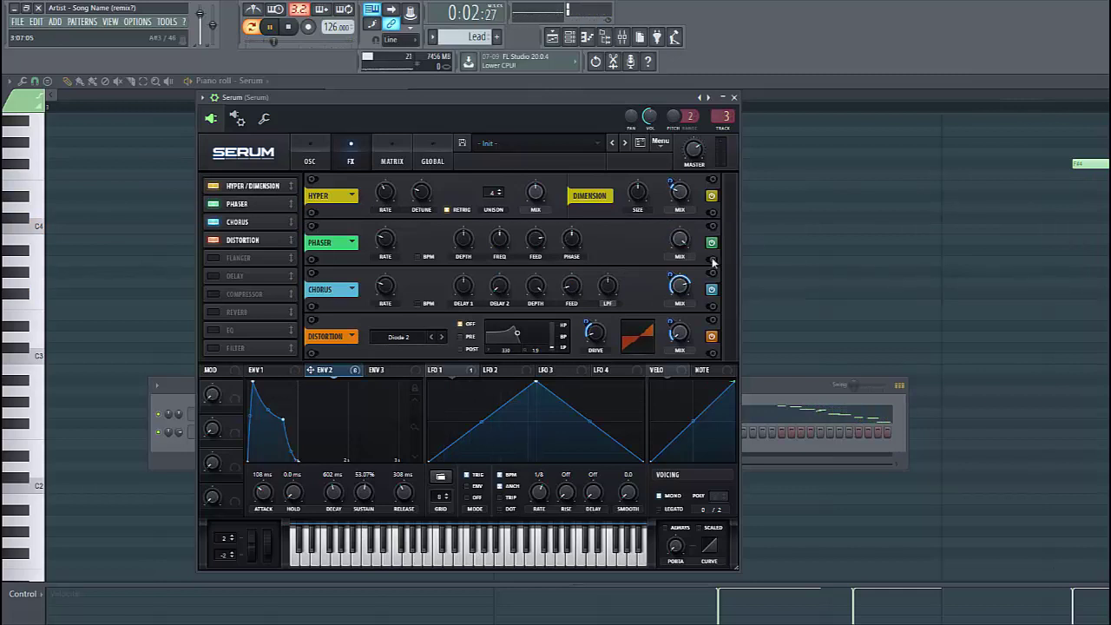
pyautogui.moveTo(679, 239)
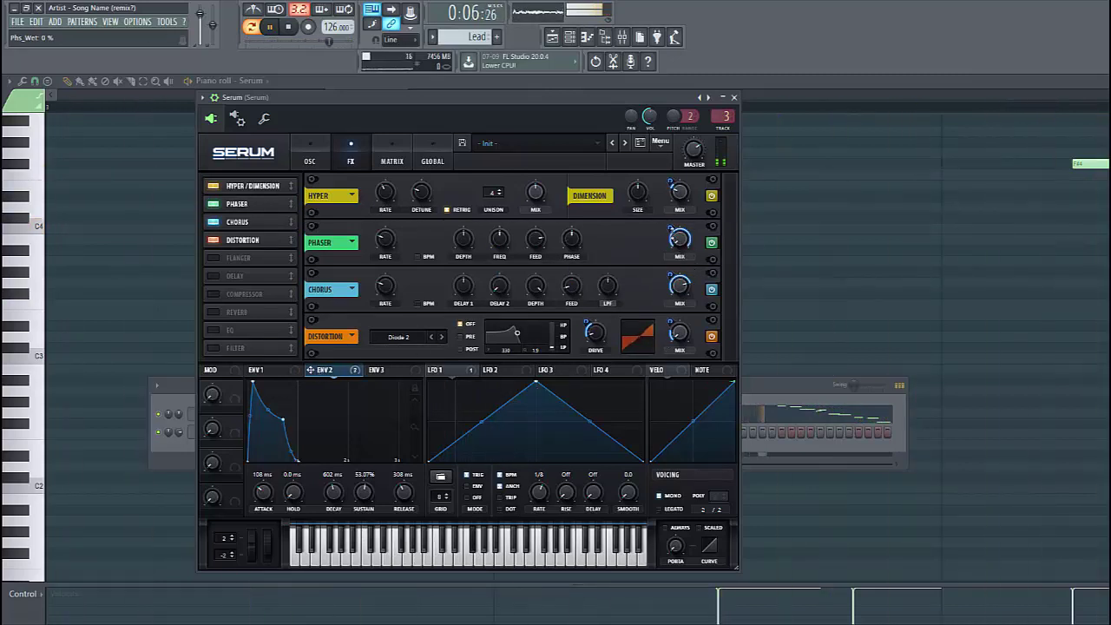
pyautogui.moveTo(679, 238); pyautogui.dragTo(649, 265)
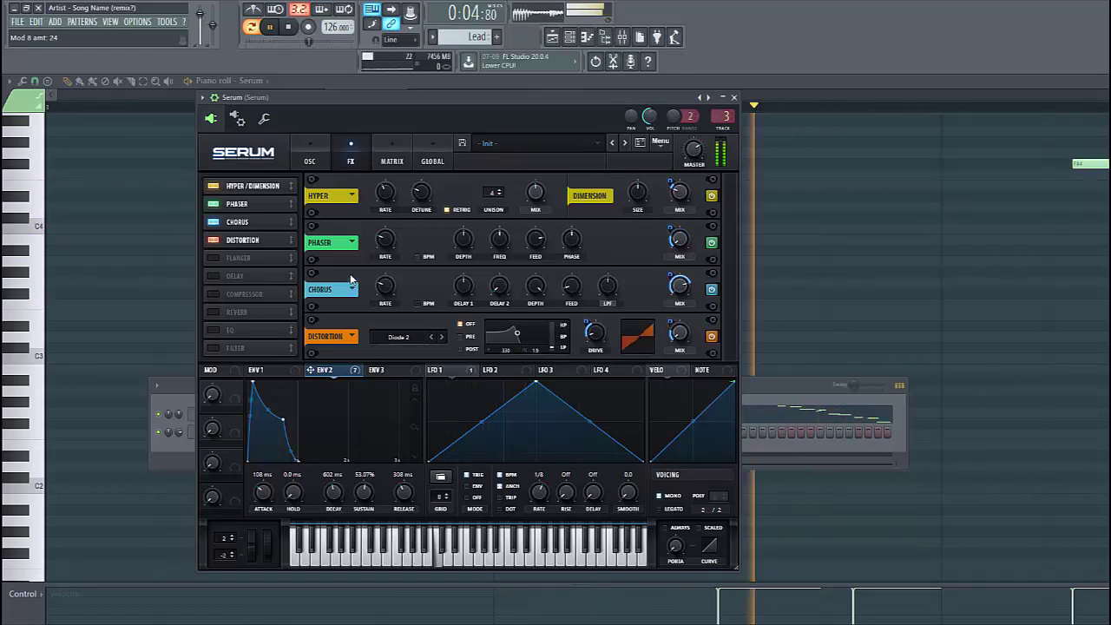
# Step: Enable delay and reverb, setting the delay to ping-pong with a wider filter band
pyautogui.click(220, 278)
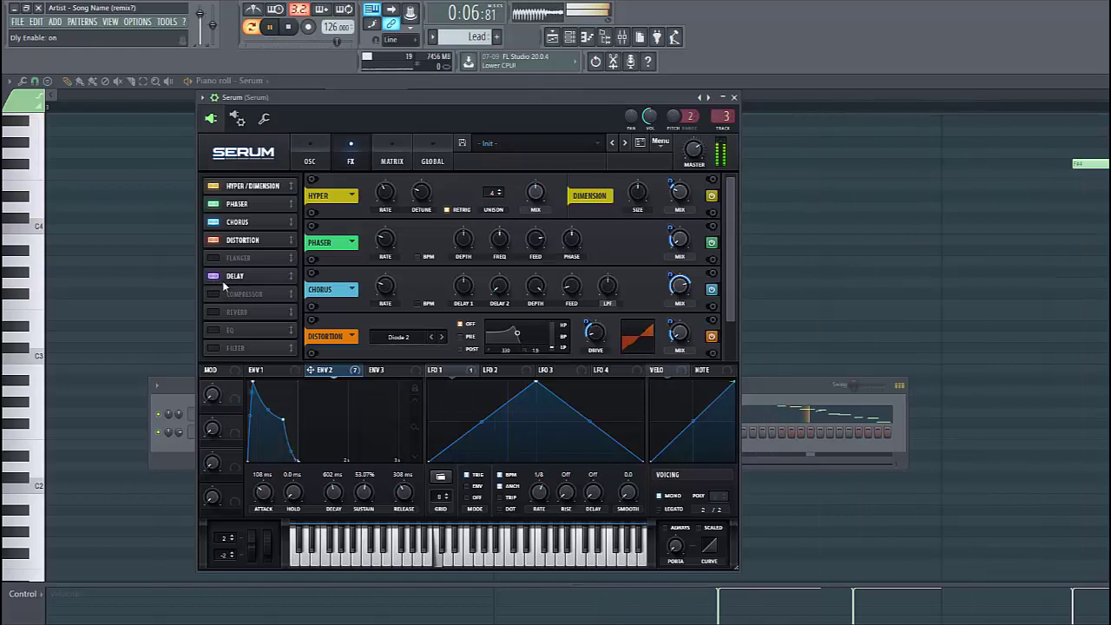
pyautogui.click(221, 312)
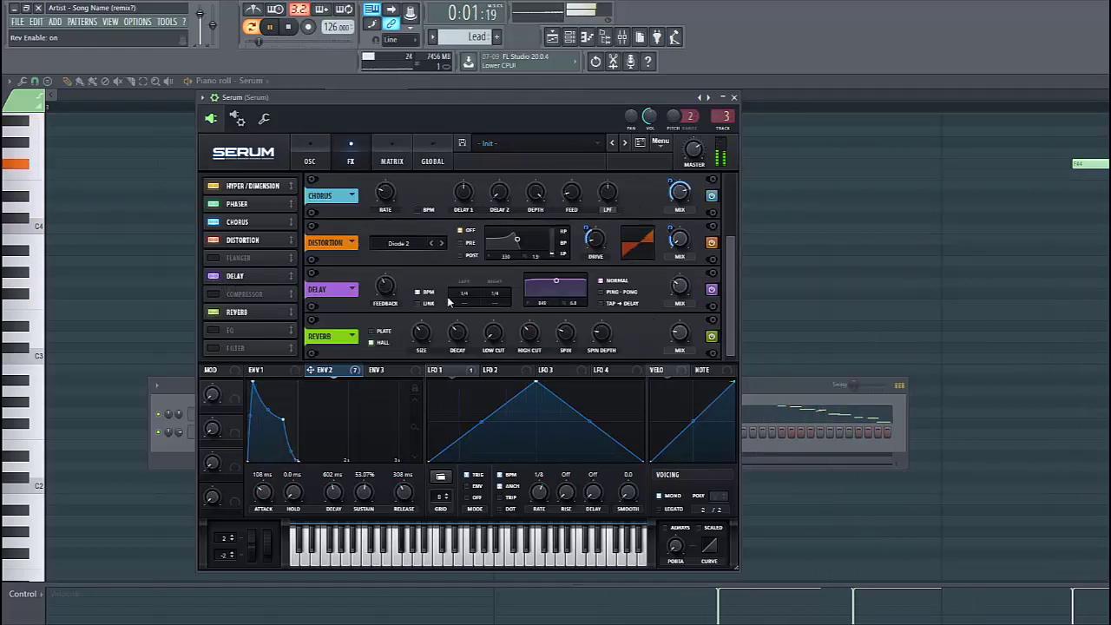
pyautogui.moveTo(501, 298); pyautogui.dragTo(500, 304)
pyautogui.moveTo(555, 280); pyautogui.dragTo(581, 300)
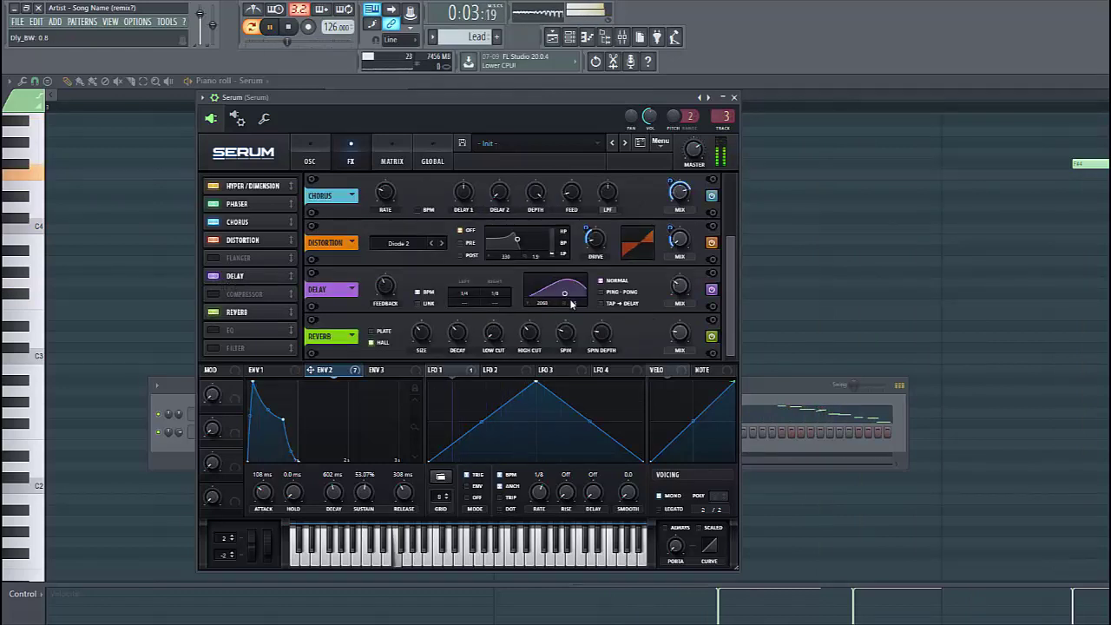
pyautogui.click(600, 291)
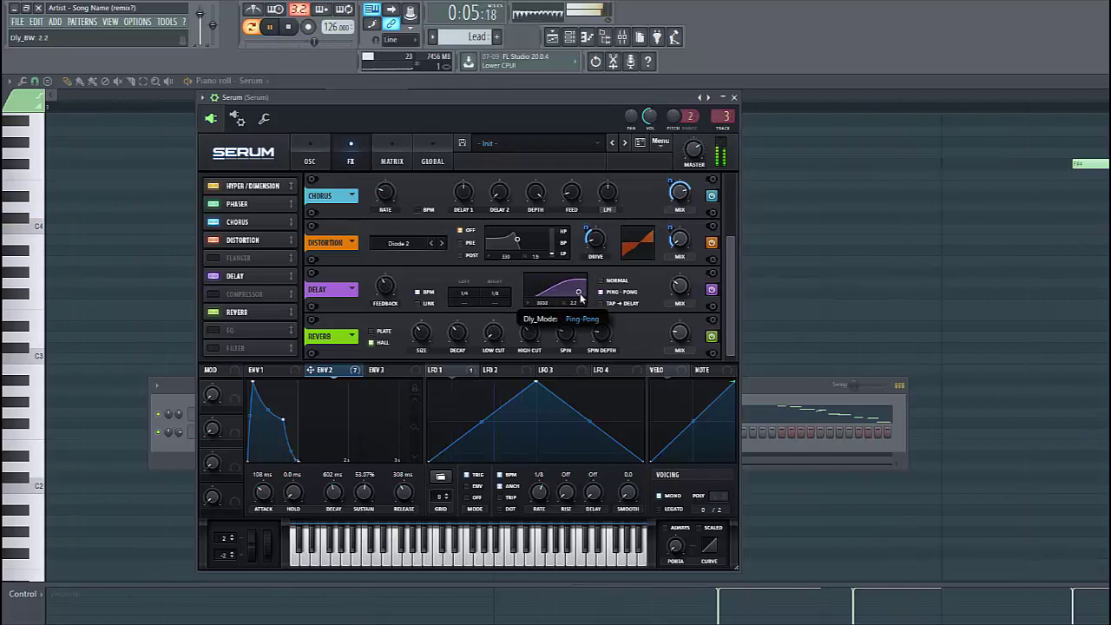
pyautogui.moveTo(580, 300); pyautogui.dragTo(594, 302)
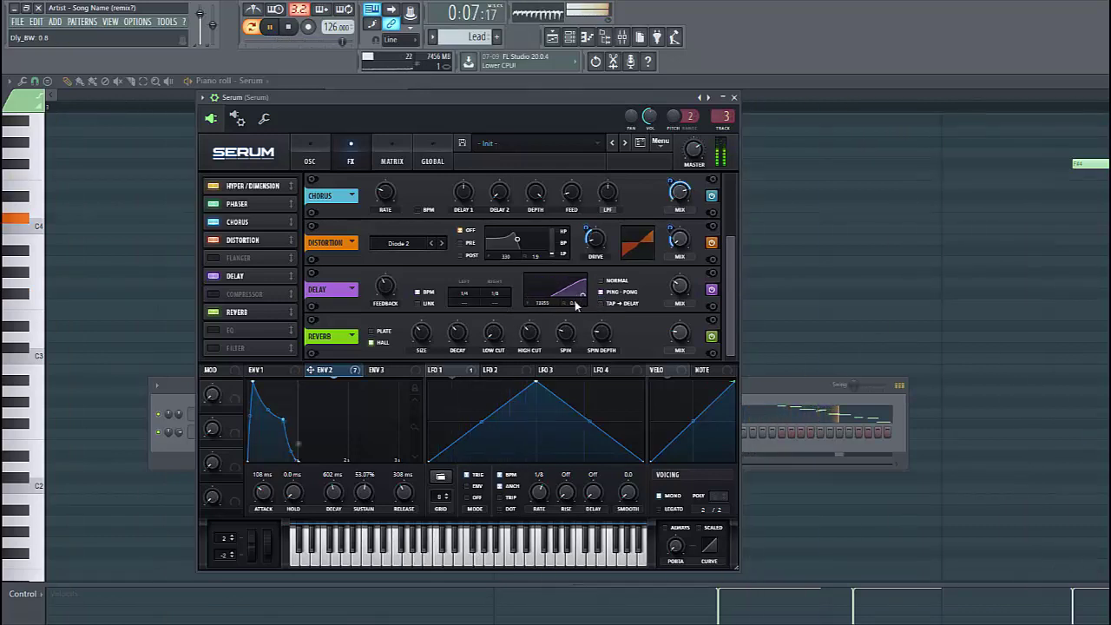
# Step: Set the reverb low cut and 3.3 s decay, and add the EQ module
pyautogui.click(491, 335)
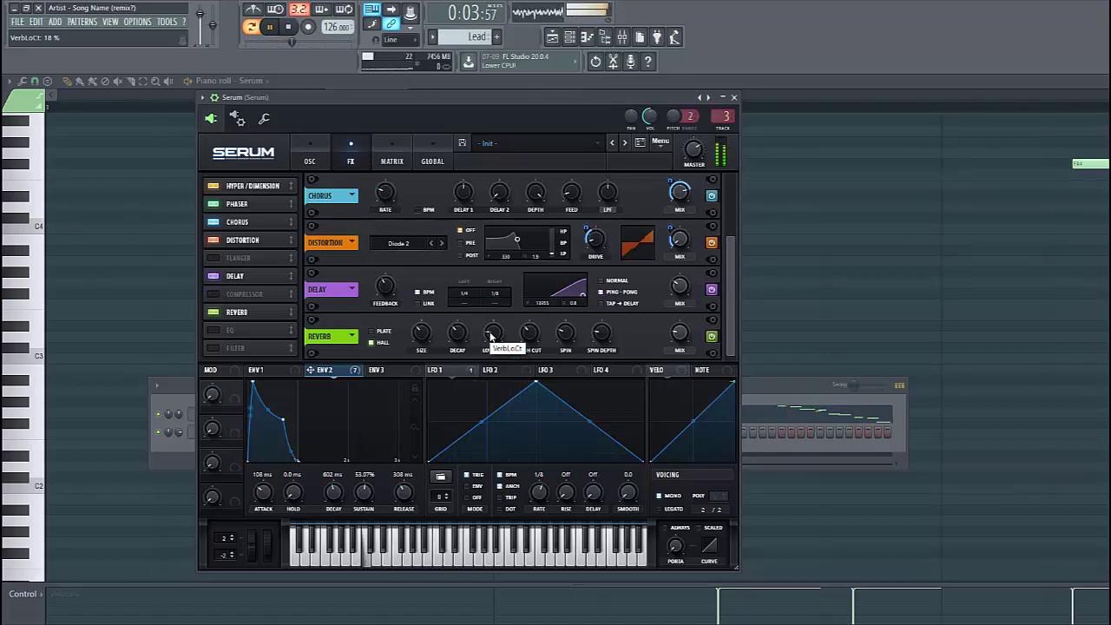
pyautogui.click(460, 337)
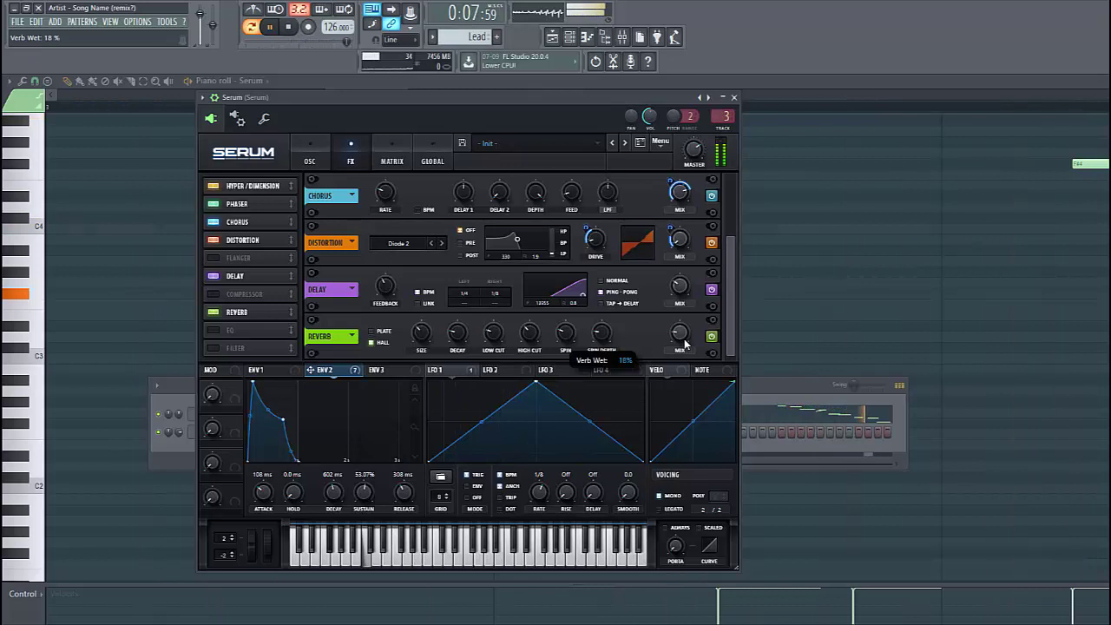
pyautogui.moveTo(679, 333)
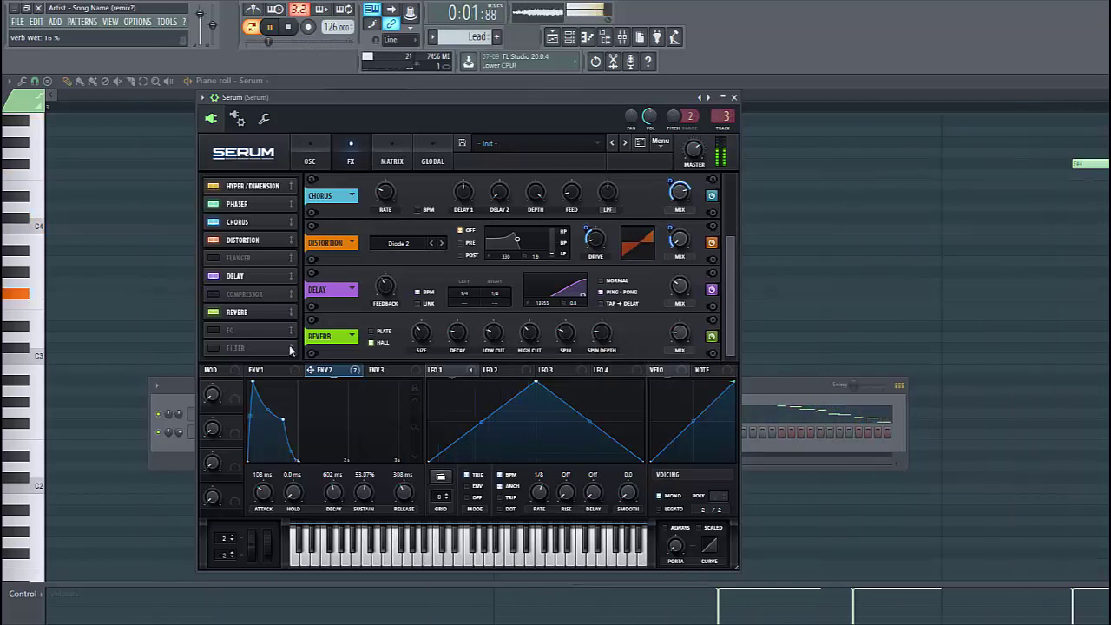
pyautogui.click(217, 331)
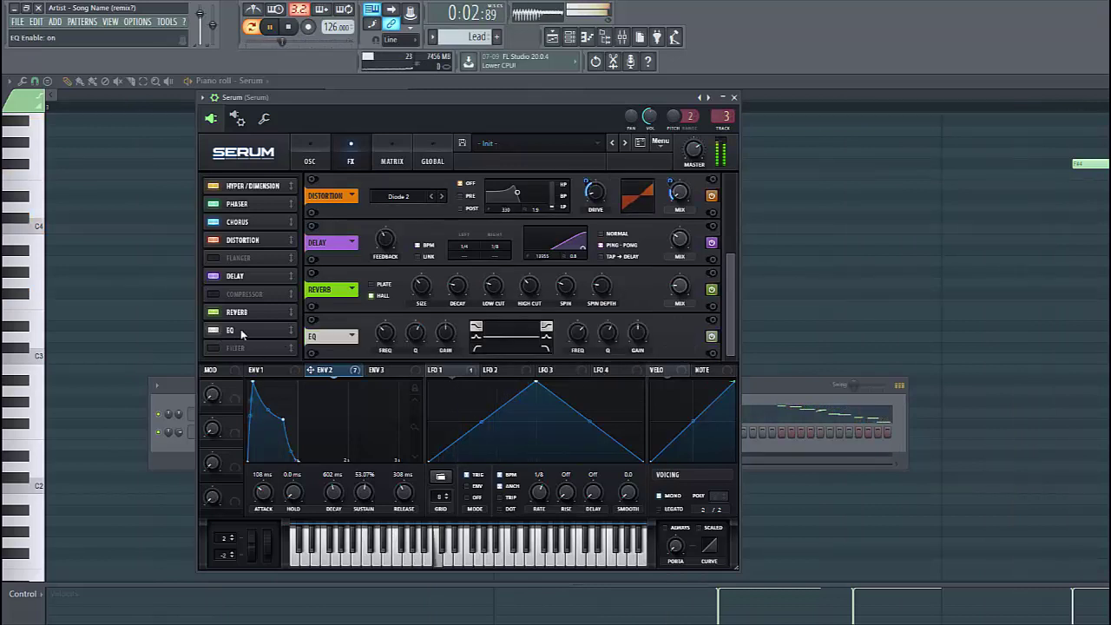
# Step: Boost the EQ high band and modulate both EQ band gains with envelope 2
pyautogui.click(647, 337)
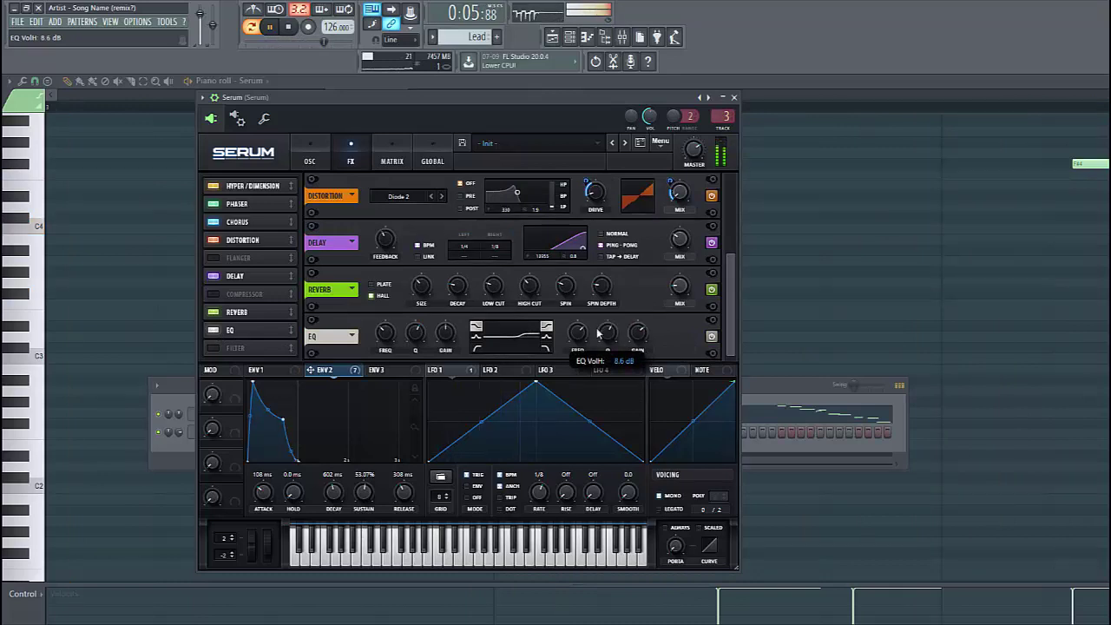
pyautogui.moveTo(578, 334); pyautogui.dragTo(631, 359)
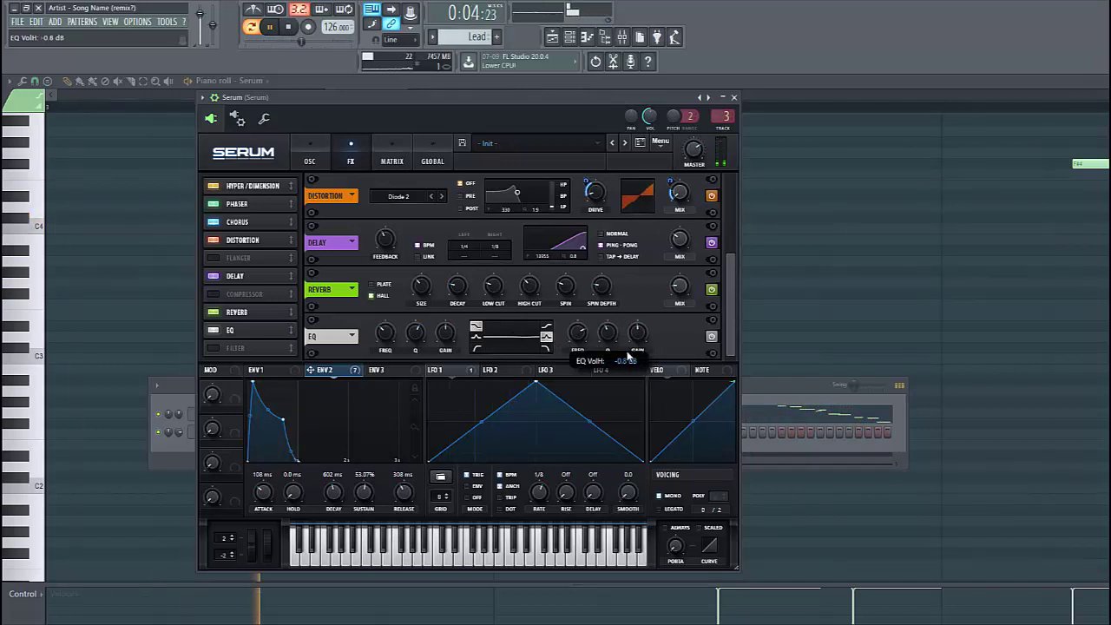
pyautogui.moveTo(328, 375)
pyautogui.mouseDown()
pyautogui.moveTo(637, 332)
pyautogui.moveTo(619, 349)
pyautogui.moveTo(621, 340)
pyautogui.mouseUp()
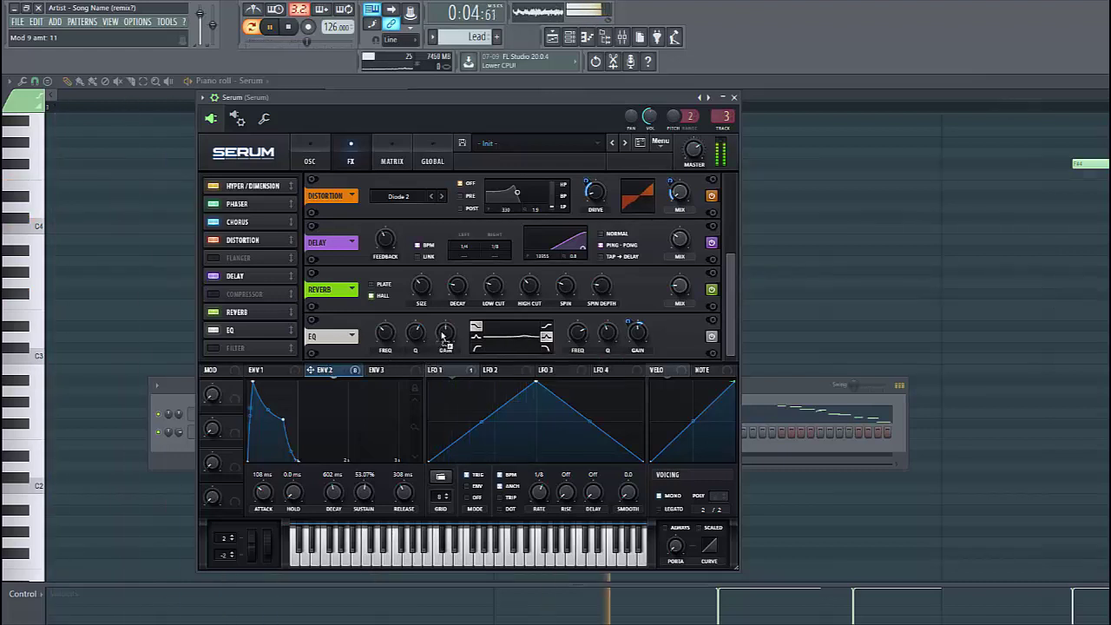
pyautogui.moveTo(443, 336); pyautogui.dragTo(444, 333)
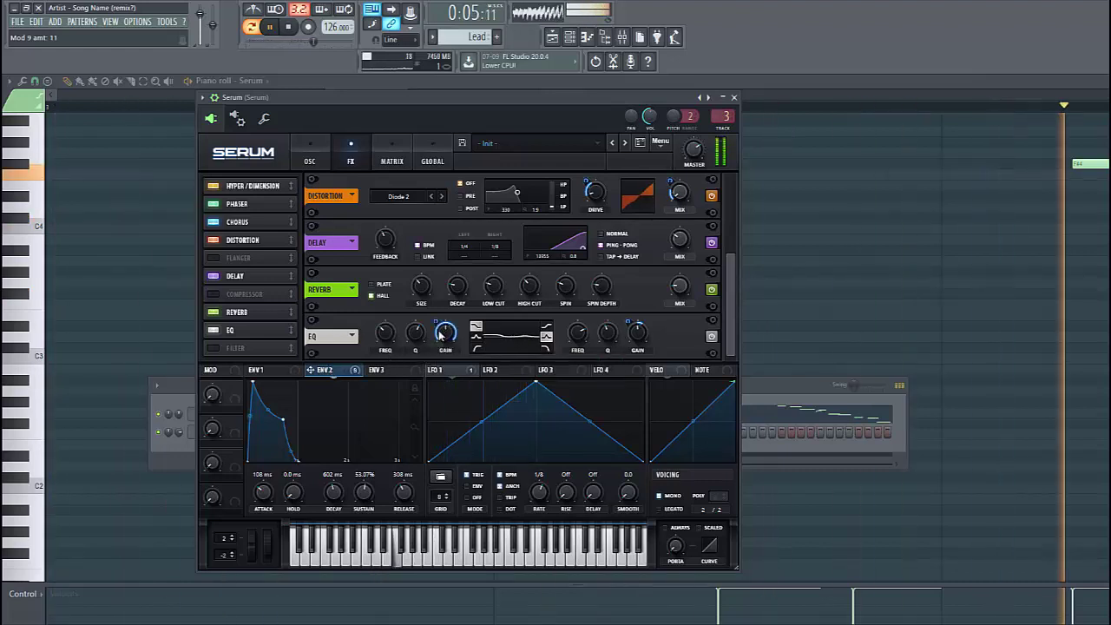
# Step: Review the Matrix routings, reduce envelope 2's amount on EQ low gain, and pause playback
pyautogui.click(401, 160)
pyautogui.scroll(-2, 490, 312)
pyautogui.scroll(-1, 504, 342)
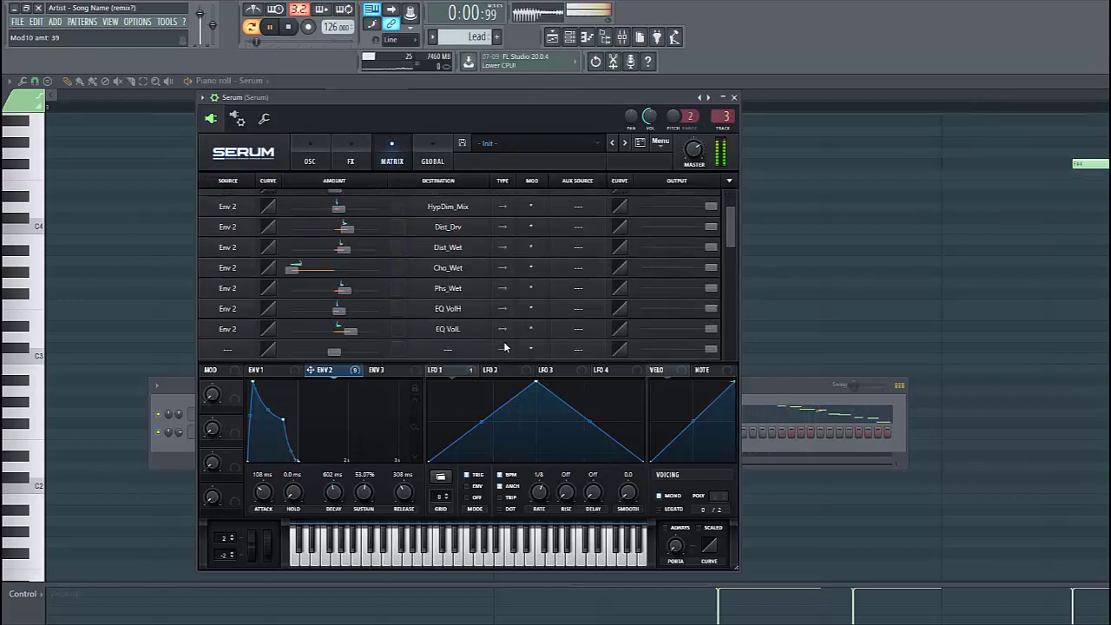
pyautogui.scroll(-1, 502, 346)
pyautogui.click(351, 160)
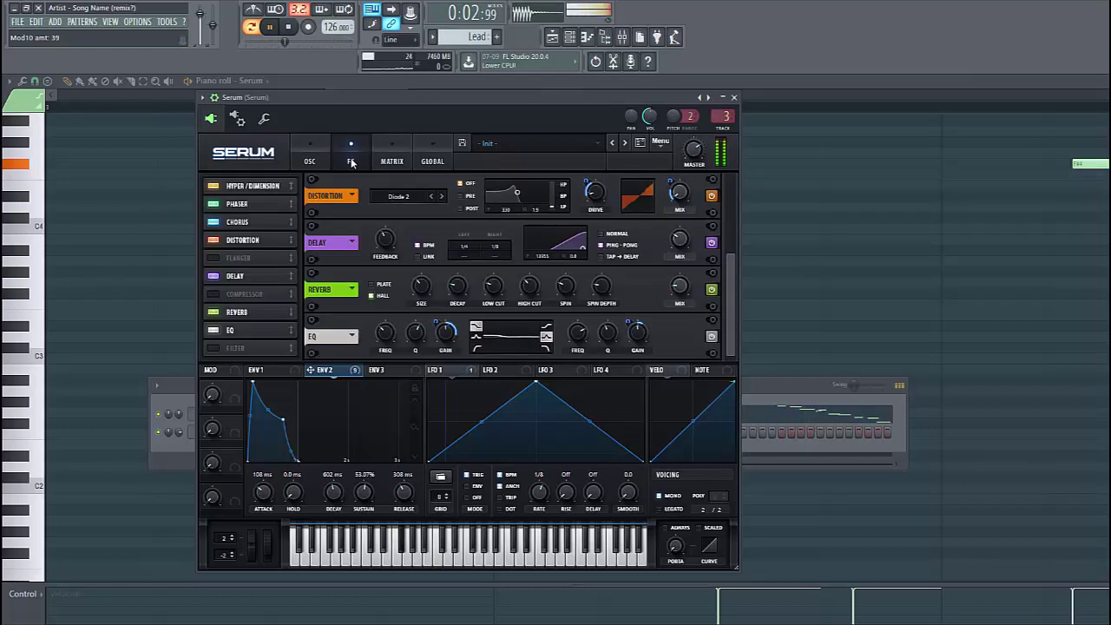
pyautogui.moveTo(440, 325)
pyautogui.mouseDown()
pyautogui.moveTo(425, 347)
pyautogui.moveTo(430, 330)
pyautogui.mouseUp()
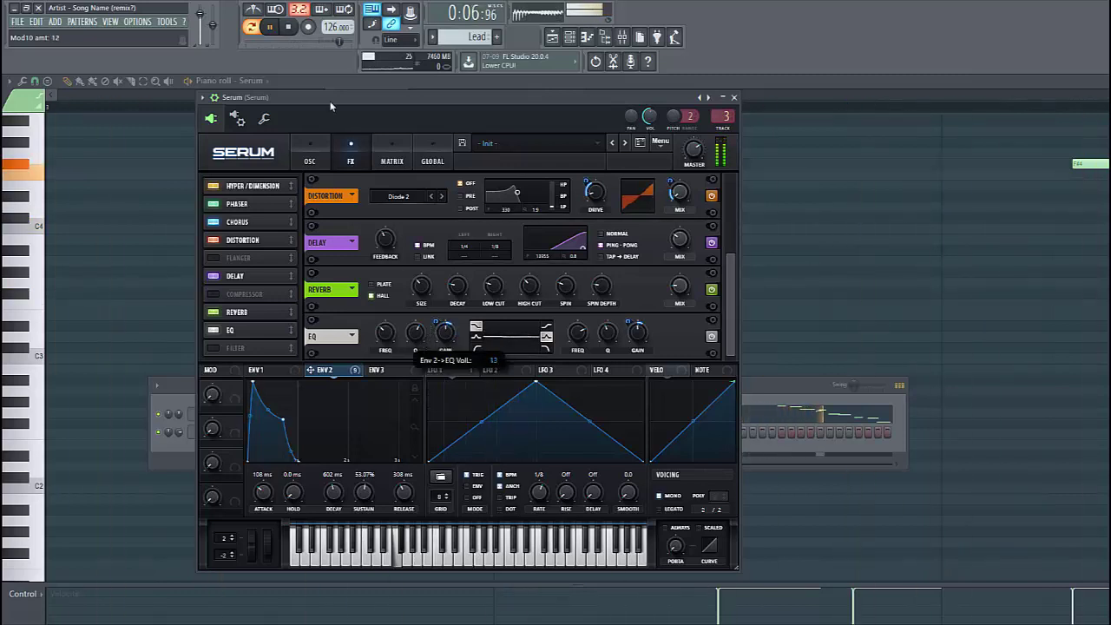
pyautogui.click(270, 28)
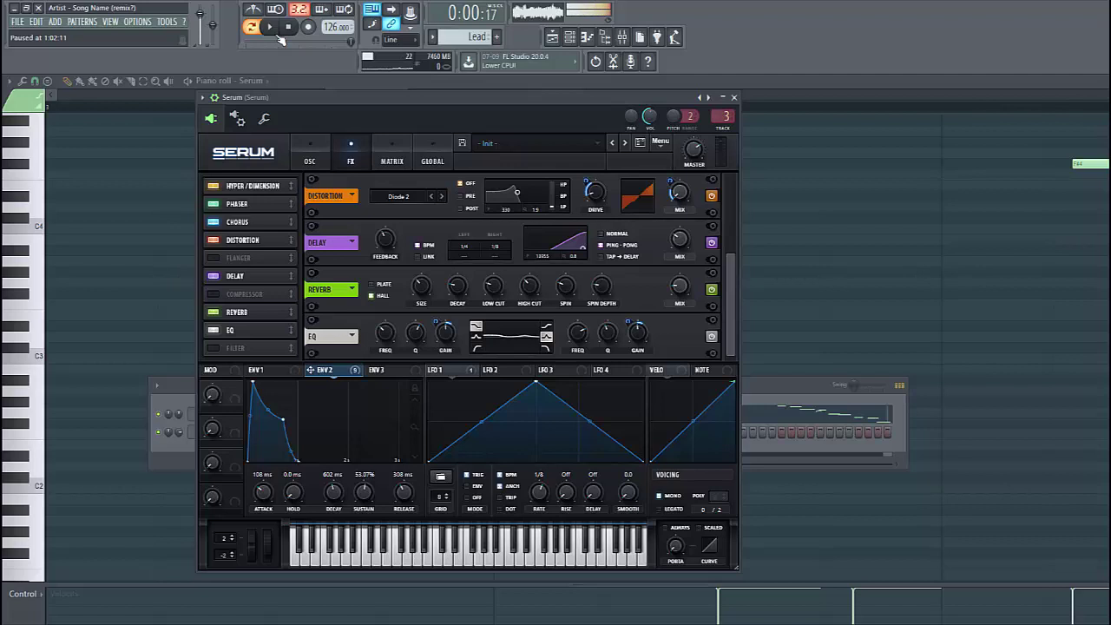